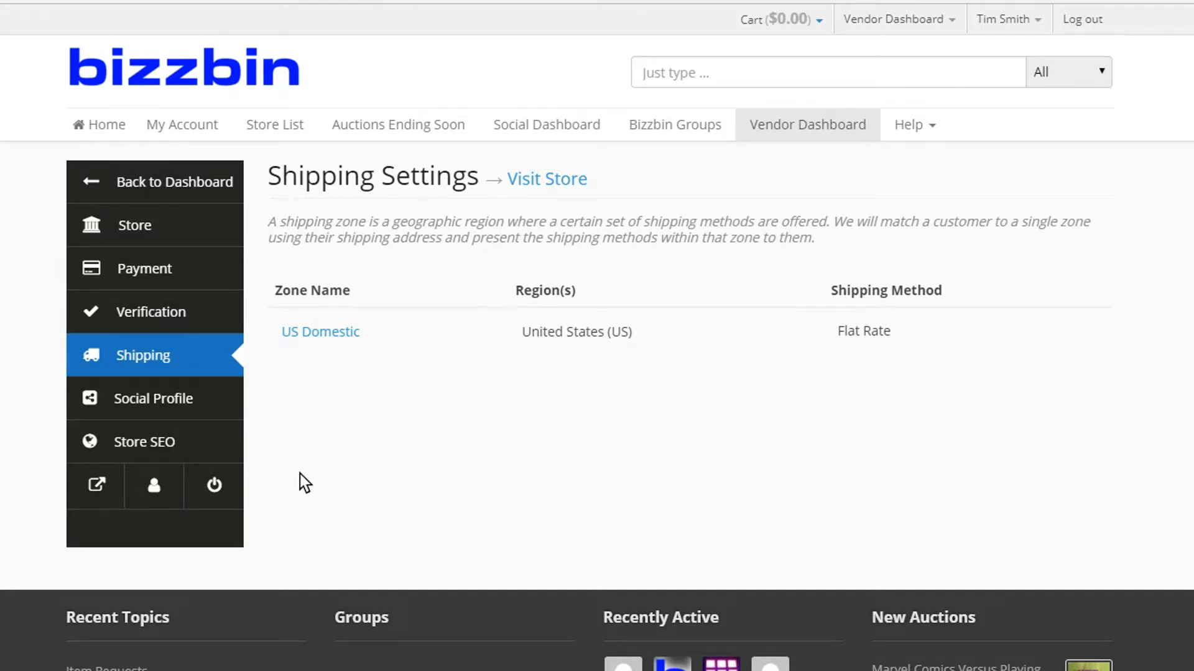
- Open the US Domestic shipping zone and start editing its Flat Rate shipping method
mouse_move(281, 367)
left_click(291, 359)
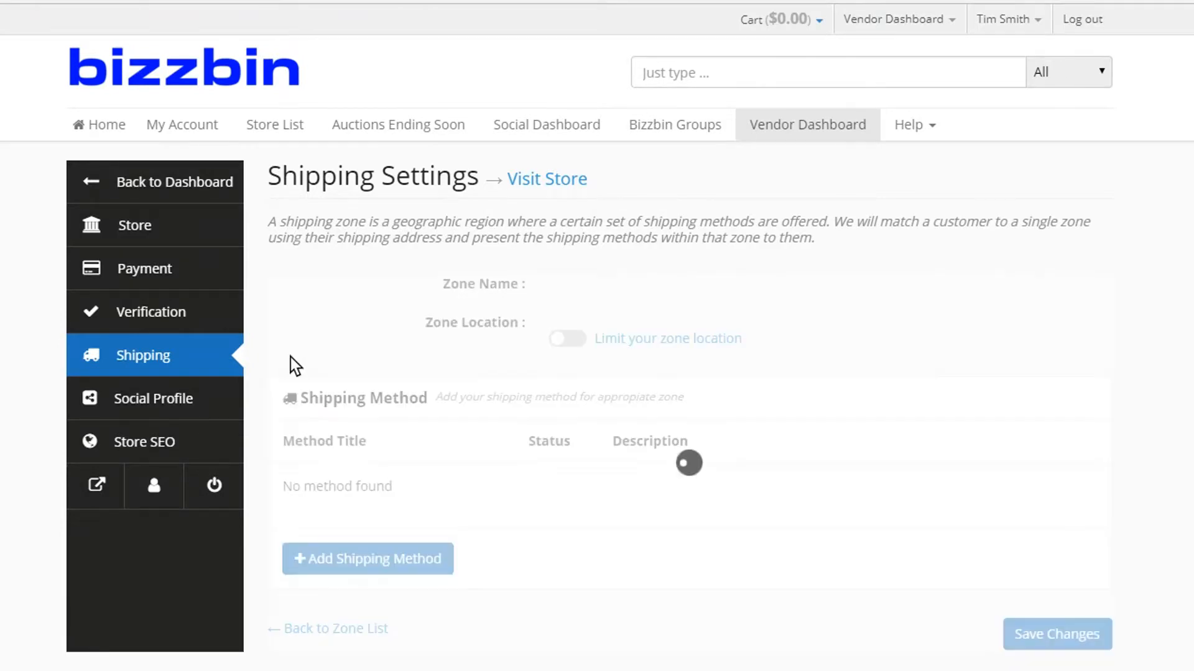
scroll(355, 340, "down", 2)
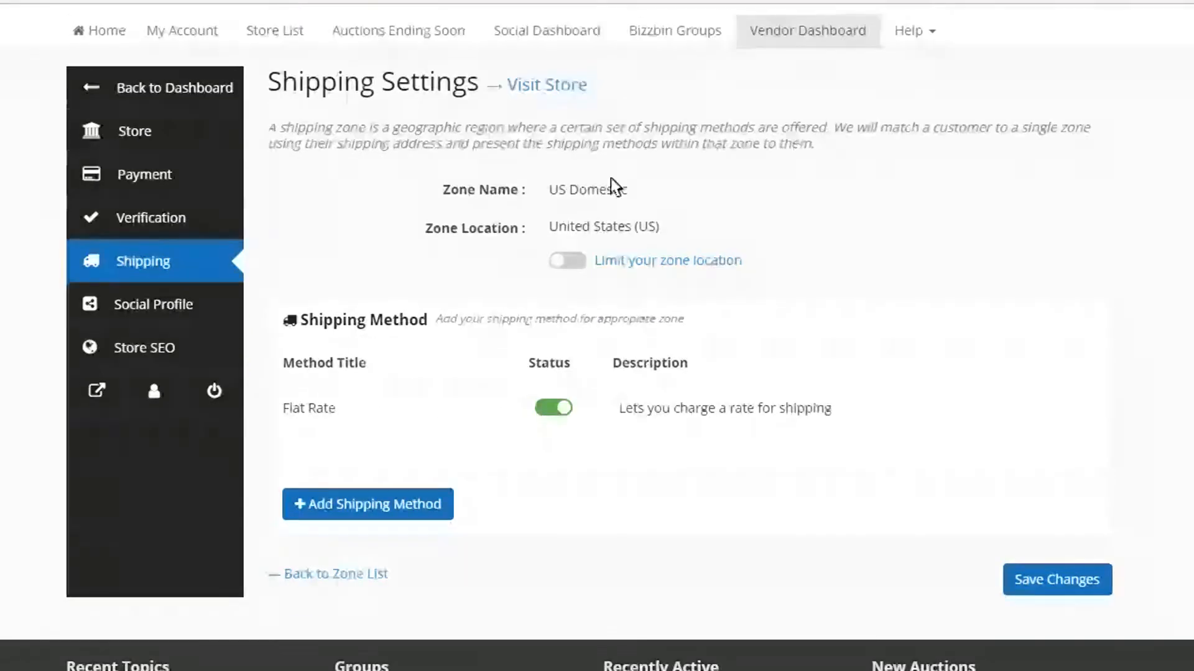
mouse_move(290, 426)
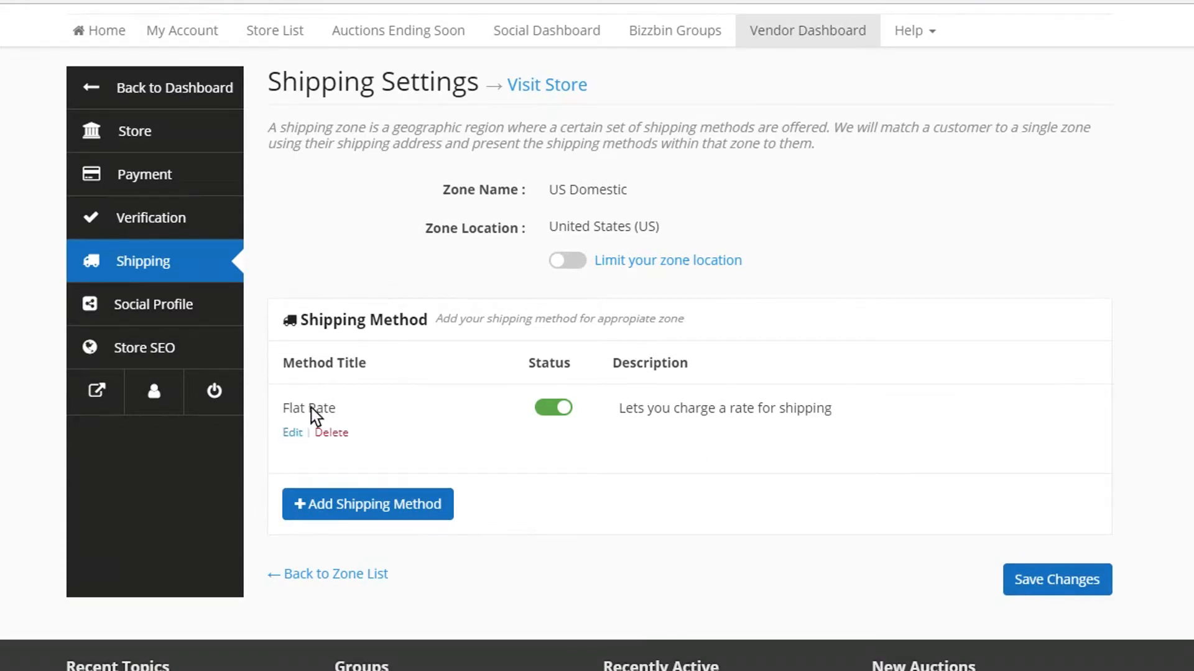
left_click(293, 432)
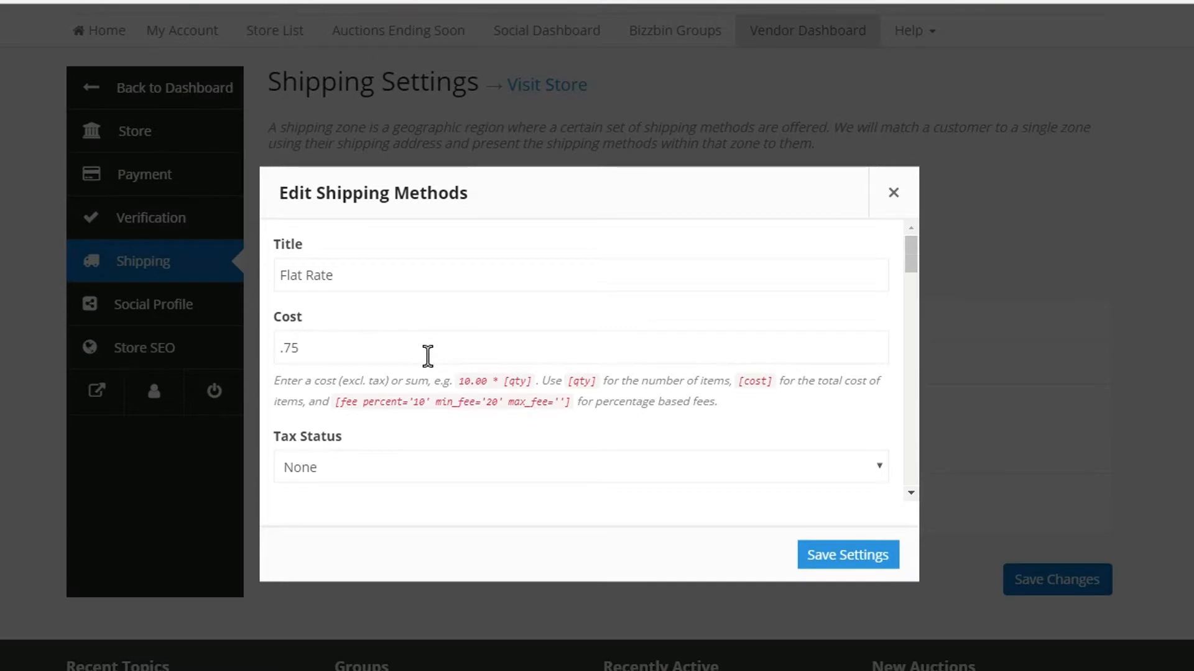
- Set the Flat Rate method's cost to 1
left_click(428, 356)
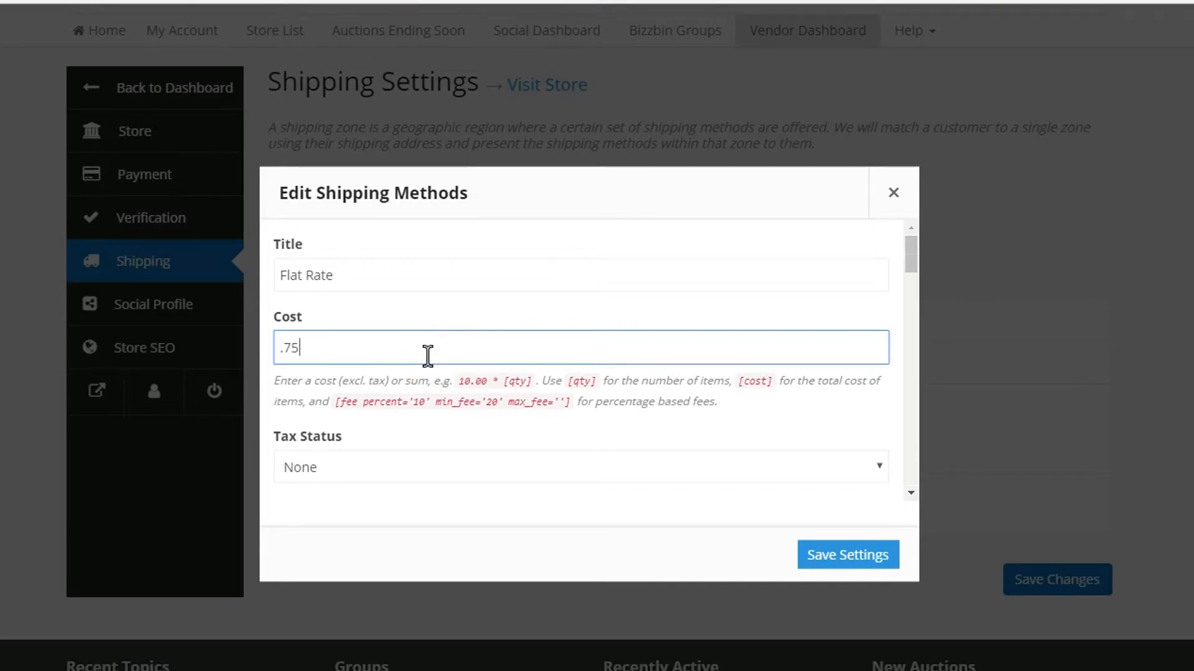
left_click(592, 193)
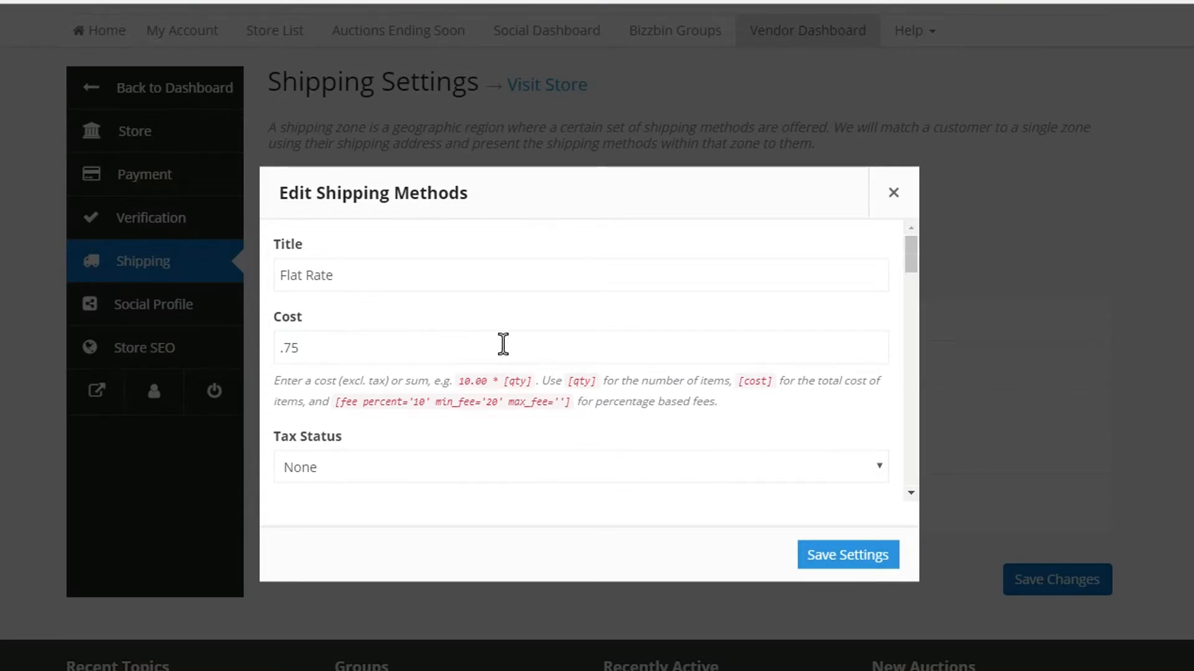
left_click_drag(341, 344, 272, 346)
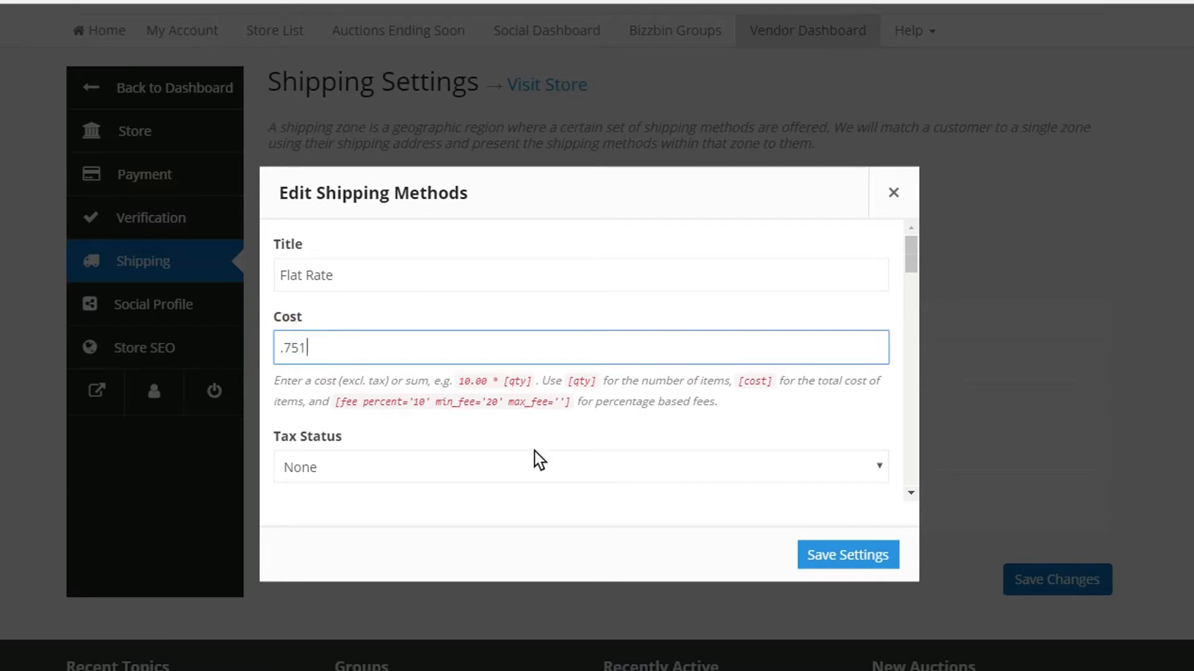
left_click_drag(431, 346, 235, 347)
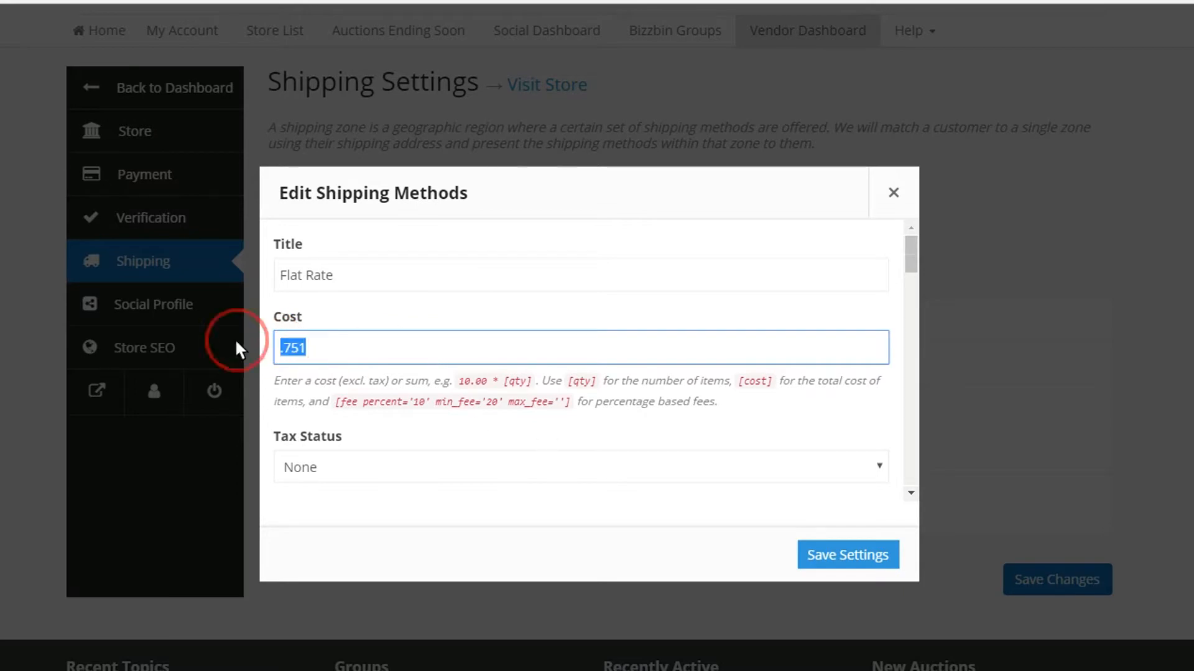
type("1")
key("Tab")
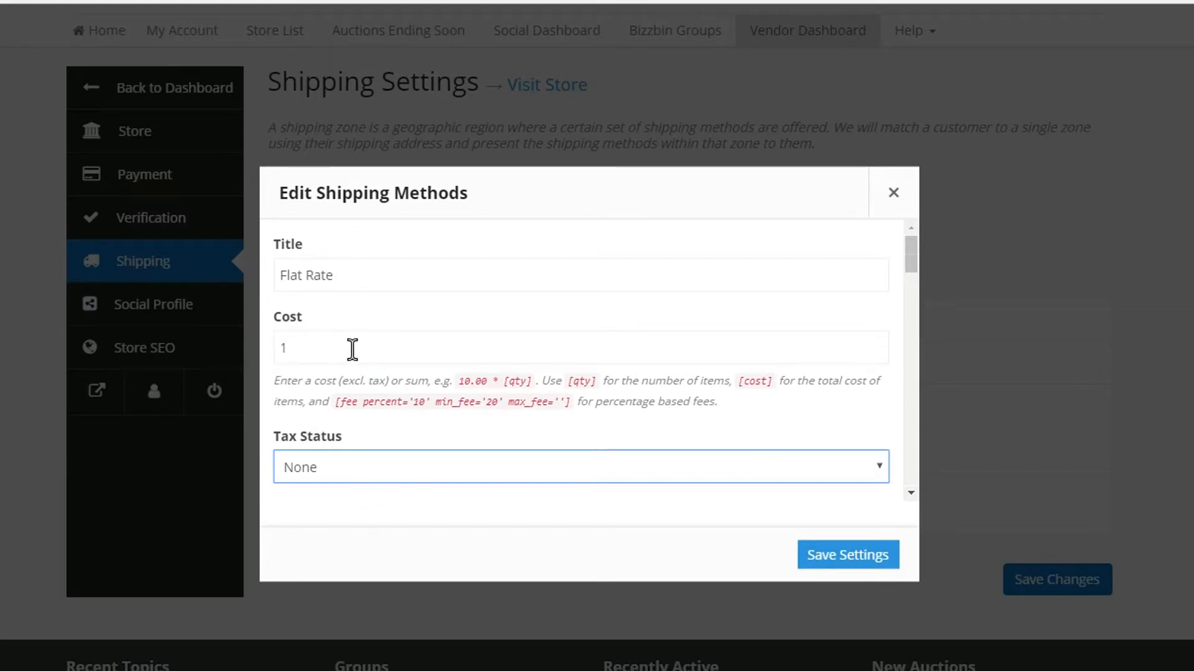
- Set the Flat Rate method's cost to .75
key("shift+Tab")
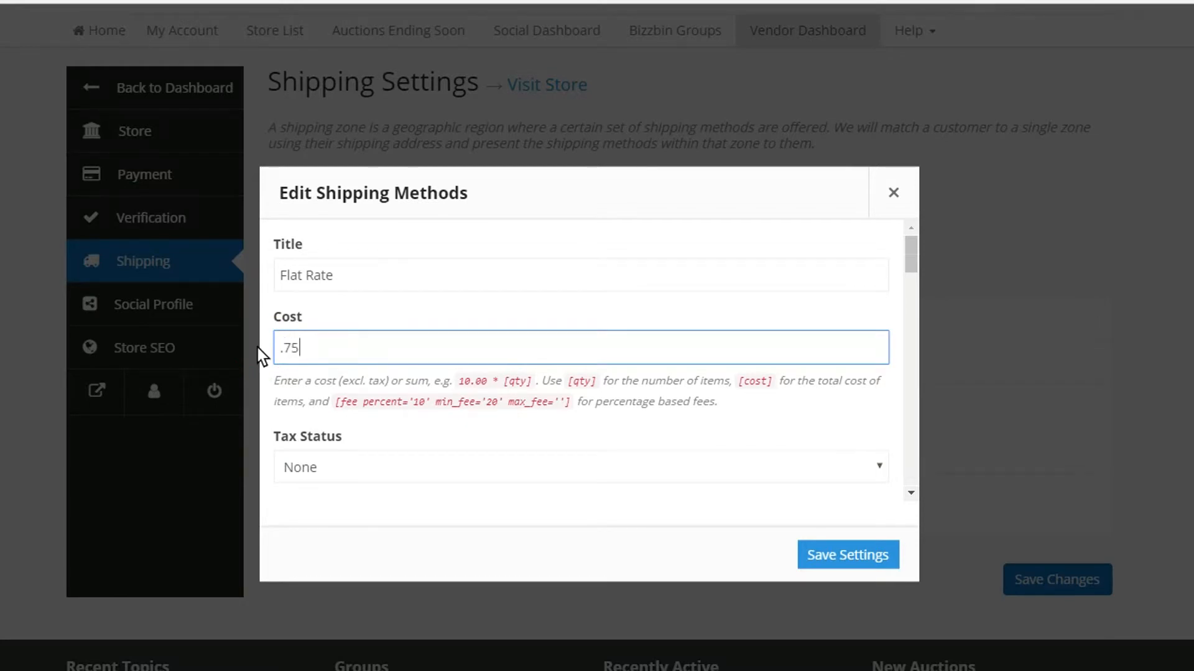
type(".75")
key("Tab")
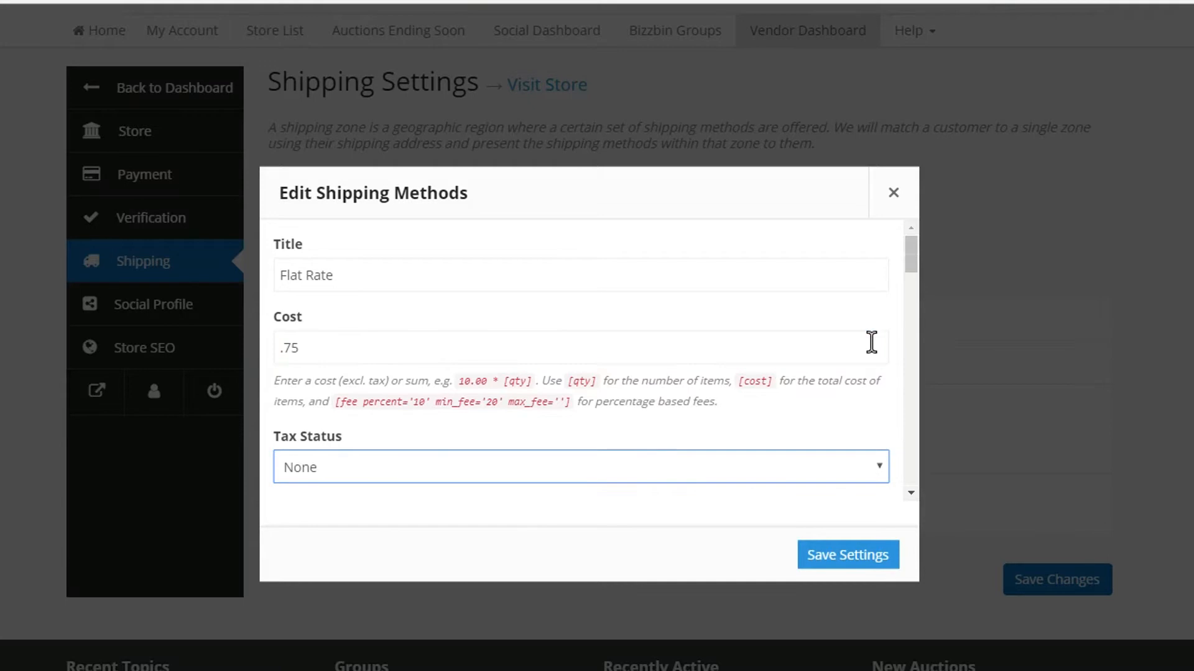
- Examine the shipping class costs of the Flat Rate method, especially the quantity-based formula for Custom Class 1
scroll(660, 449, "down", 1)
scroll(661, 449, "down", 5)
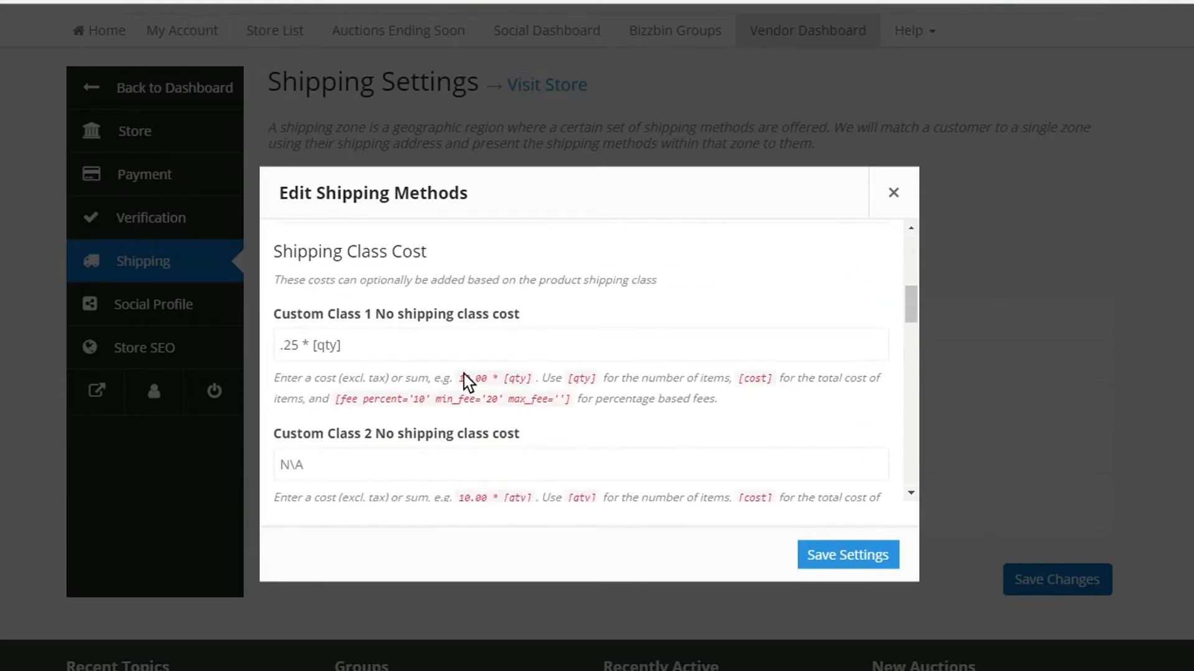
scroll(463, 378, "down", 2)
scroll(429, 357, "up", 2)
scroll(447, 445, "down", 2)
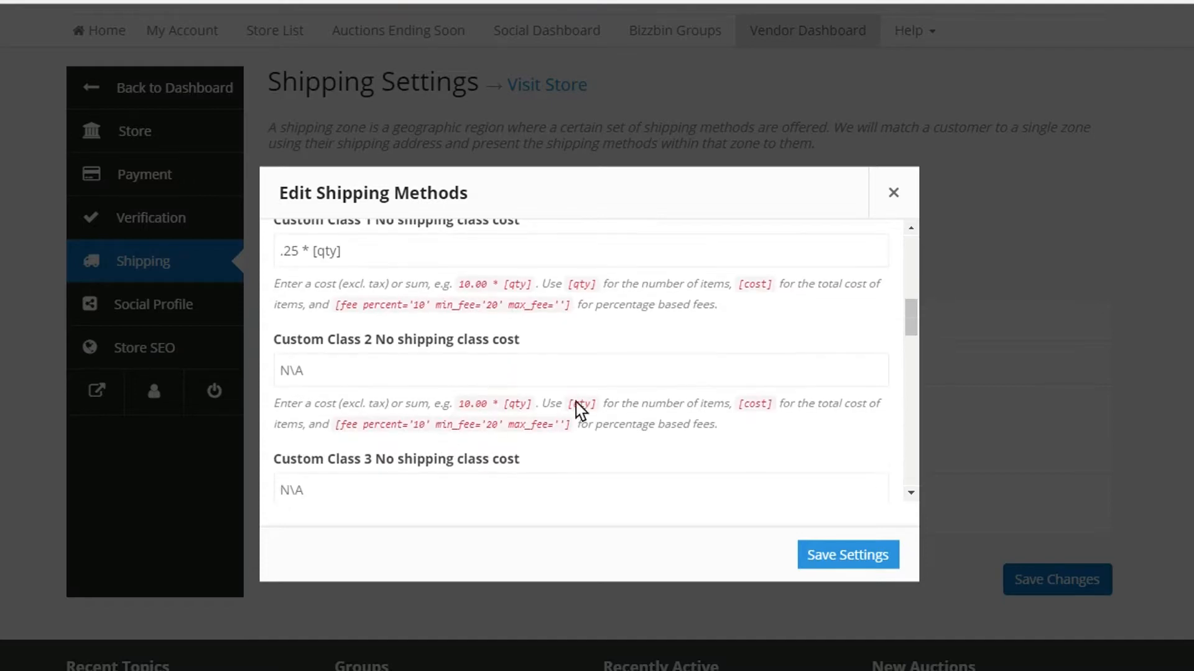
scroll(579, 409, "down", 1)
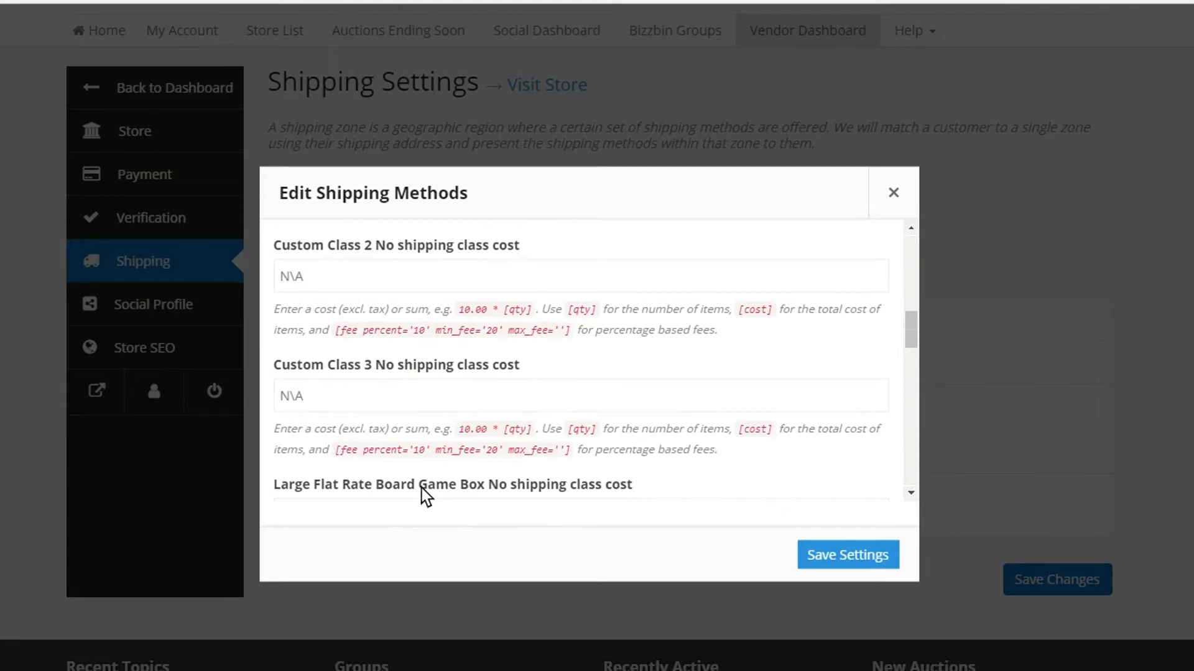
scroll(421, 495, "down", 2)
scroll(424, 416, "down", 2)
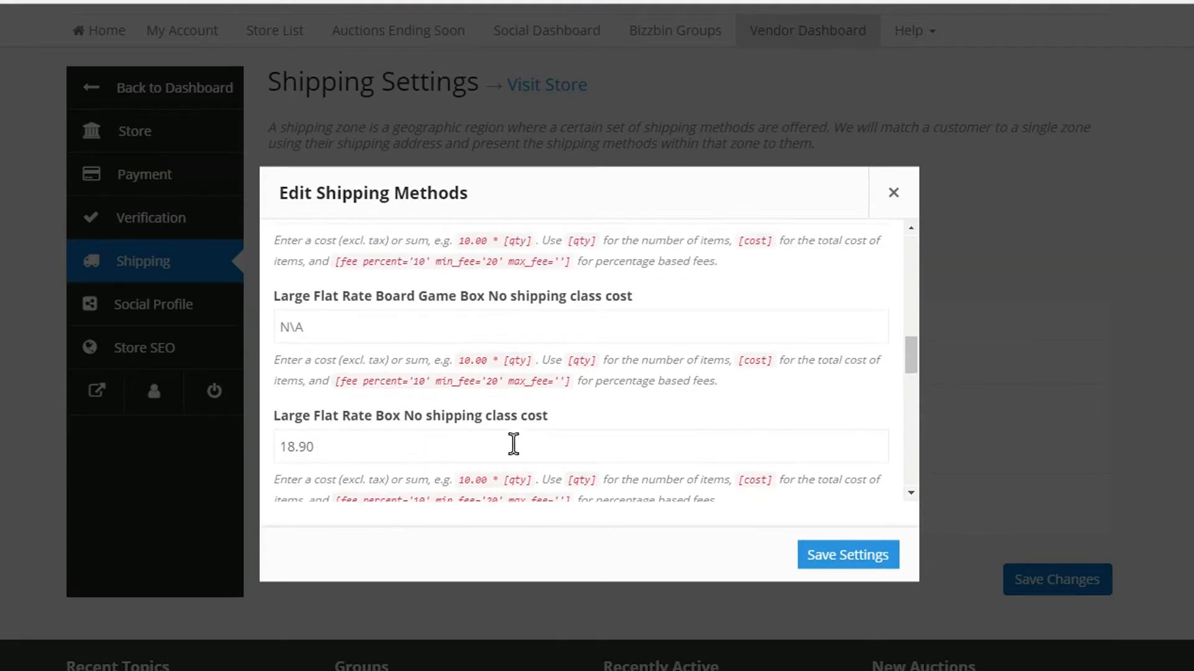
scroll(634, 435, "up", 4)
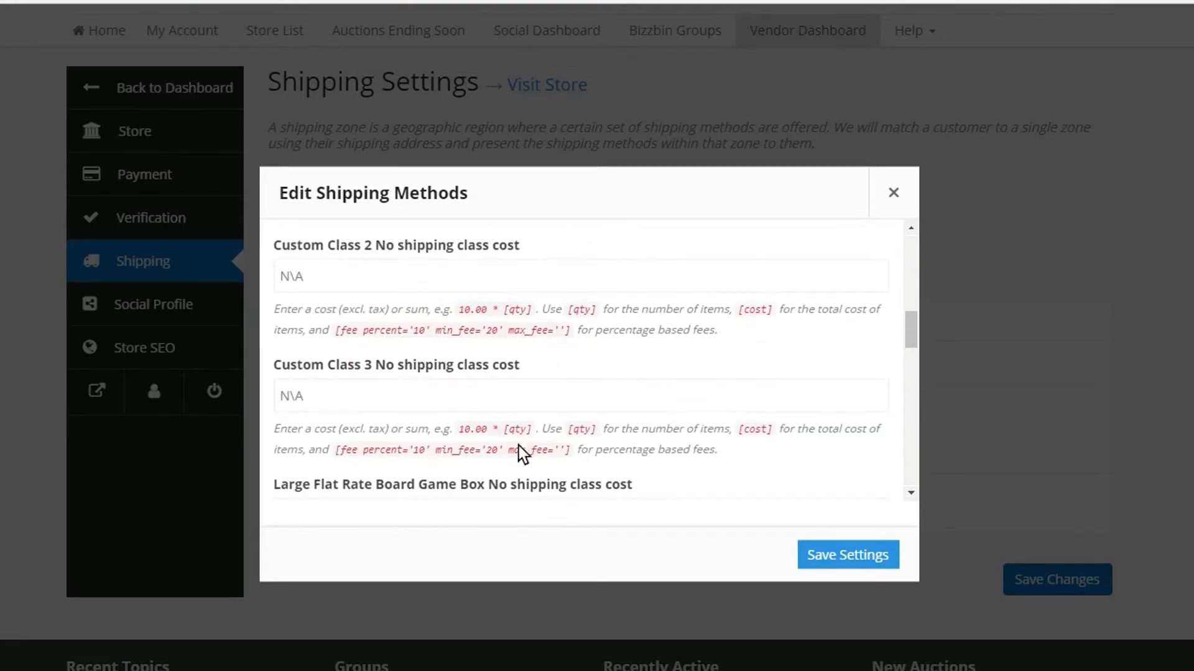
scroll(524, 446, "up", 2)
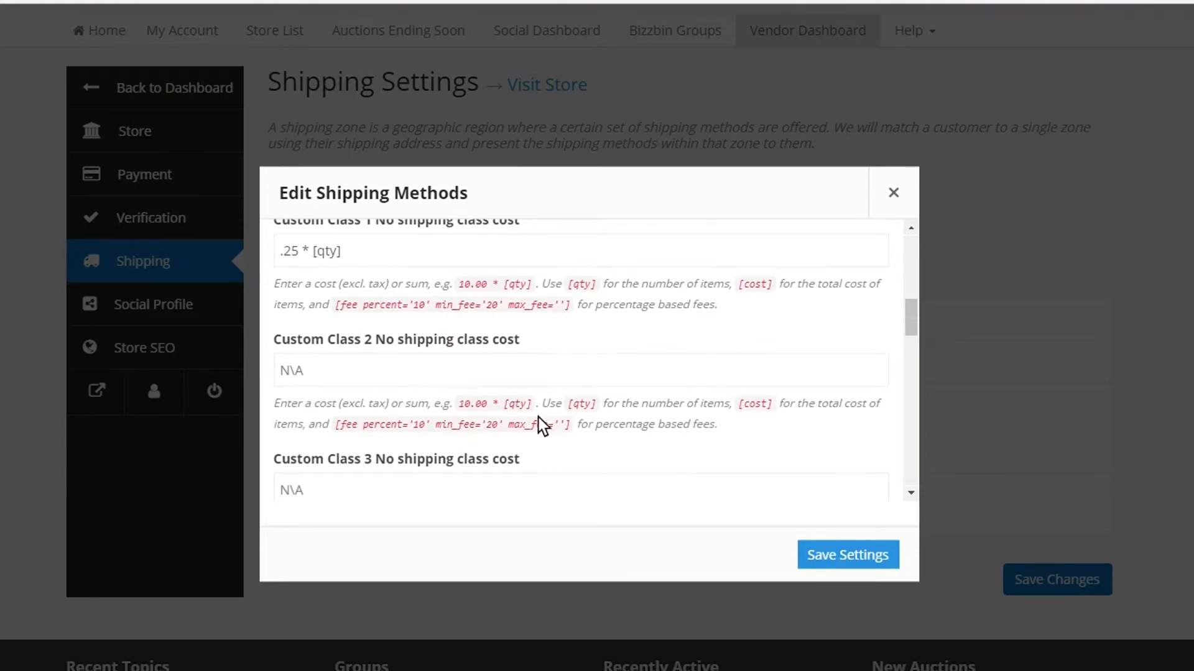
scroll(540, 421, "up", 2)
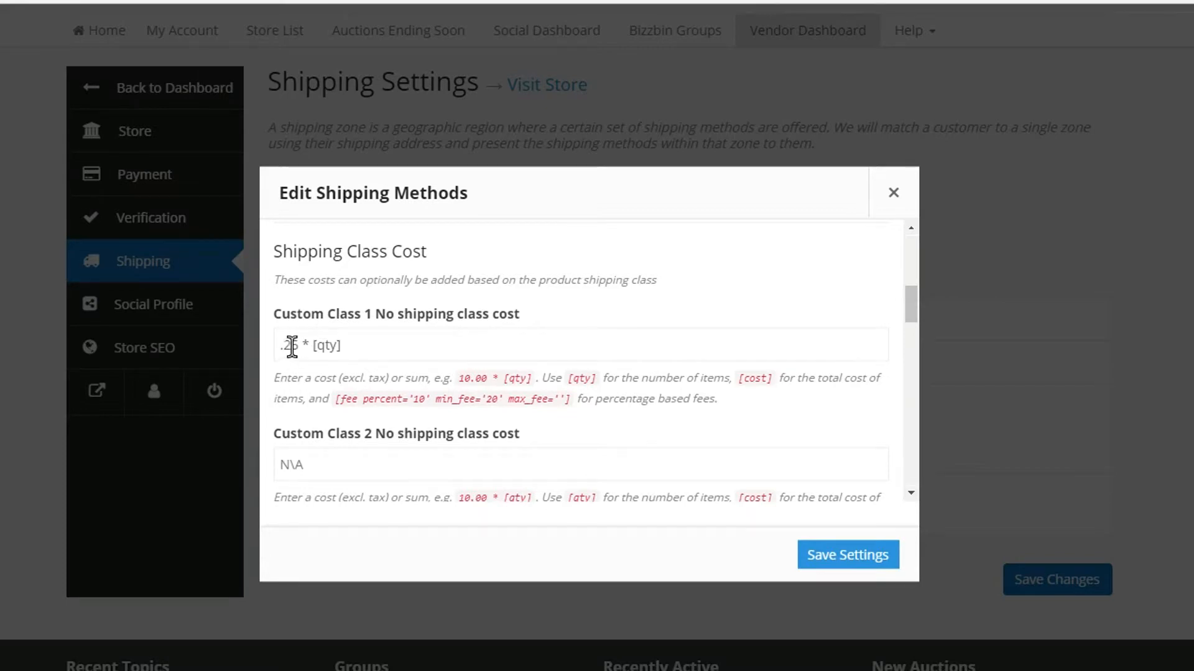
left_click_drag(302, 346, 270, 369)
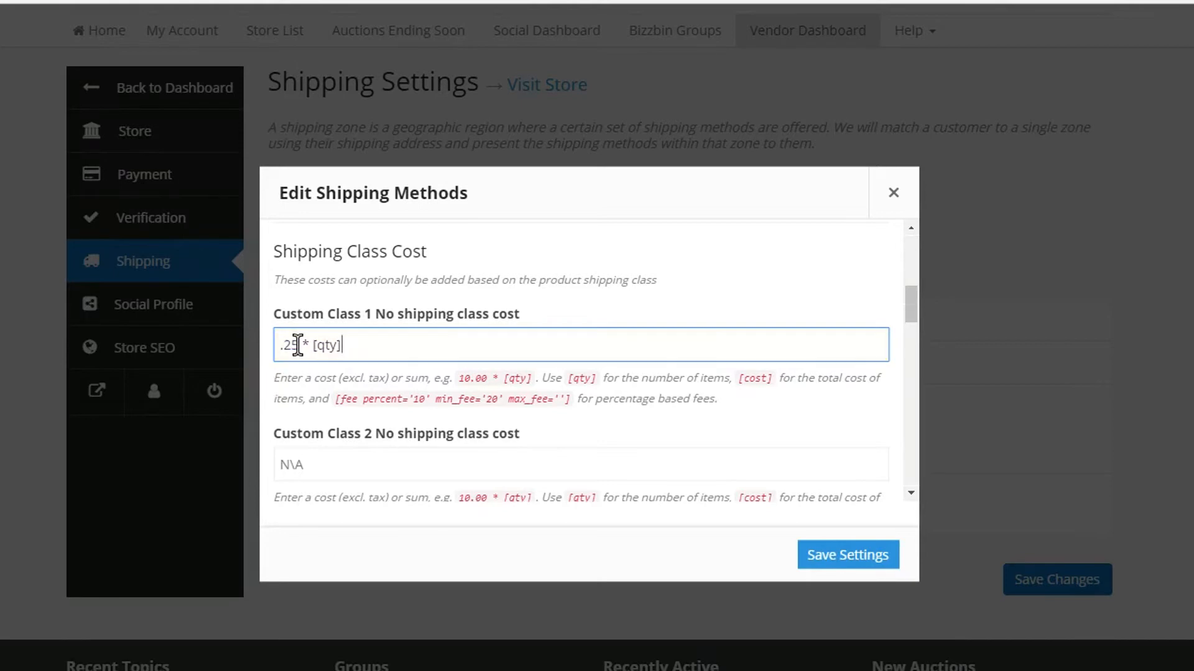
double_click(327, 346)
left_click(665, 440)
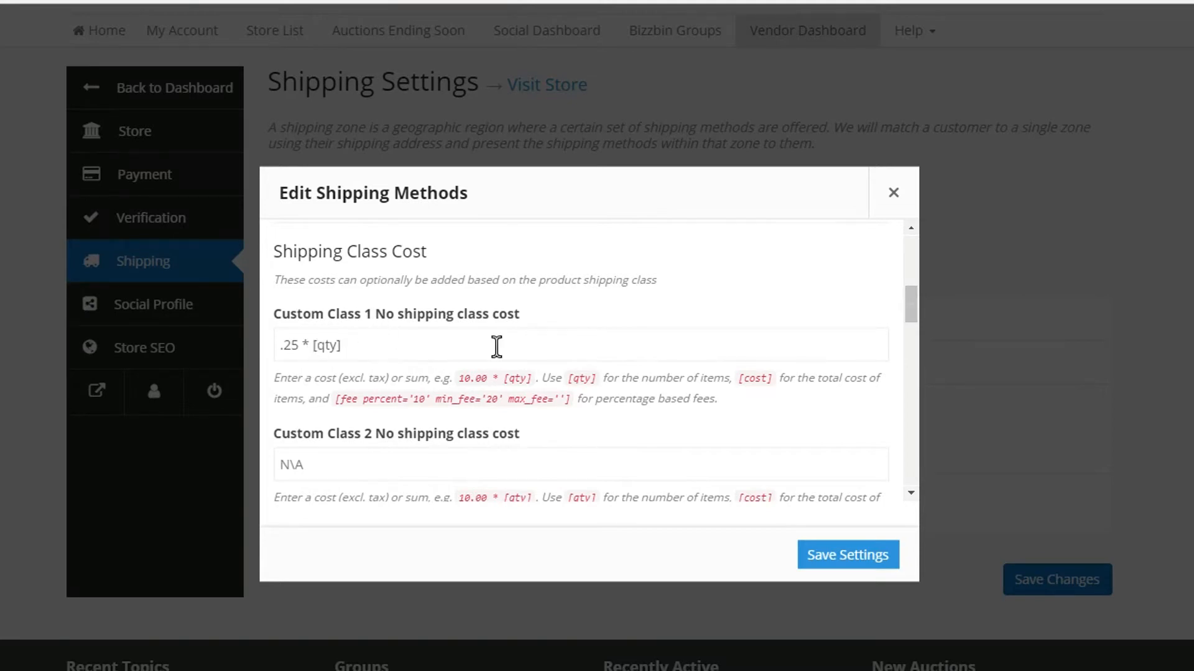
- Recheck the base cost against the Custom Class 1 cost and save the Flat Rate method's settings
scroll(549, 376, "up", 5)
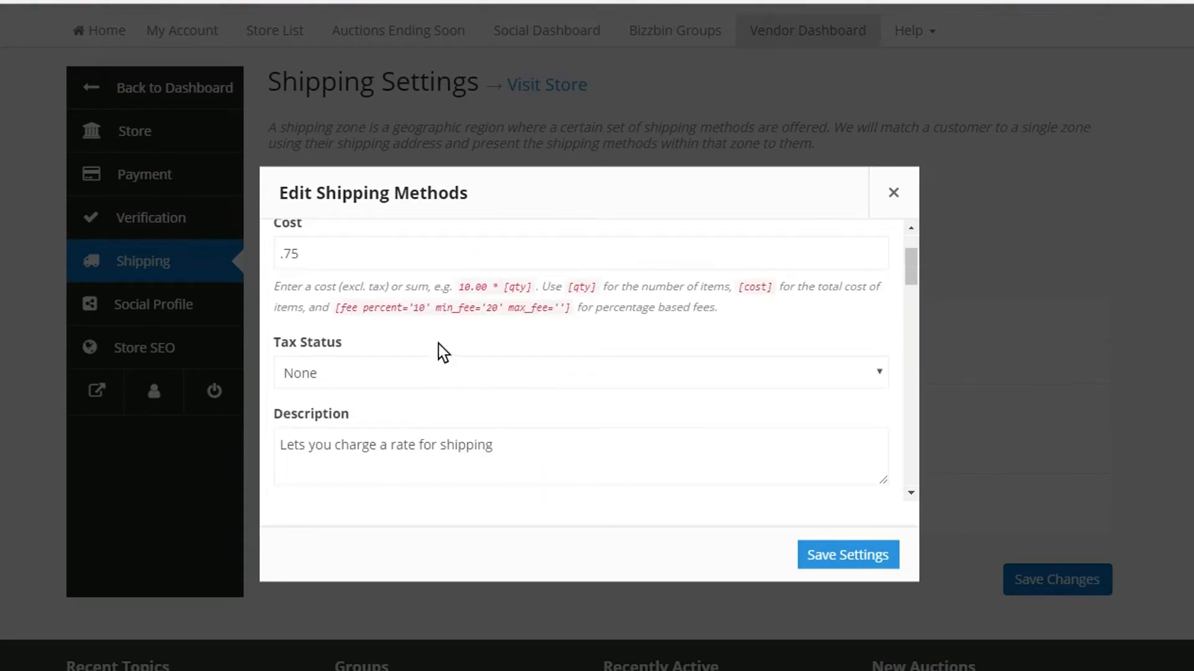
scroll(442, 353, "up", 3)
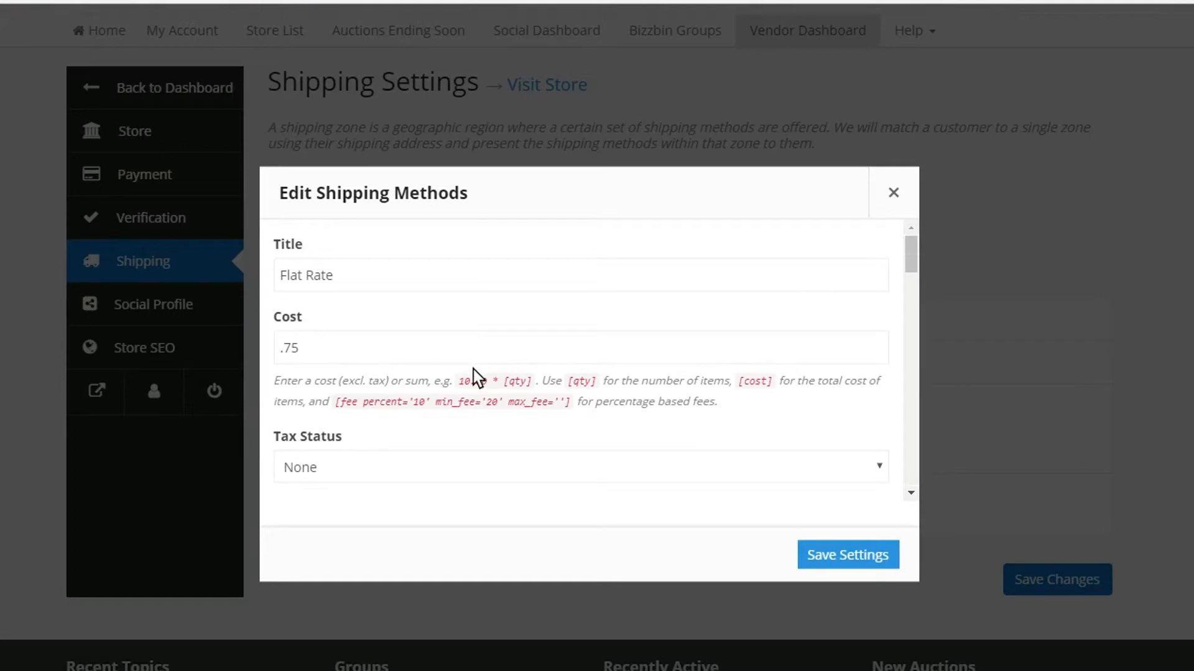
scroll(575, 330, "down", 5)
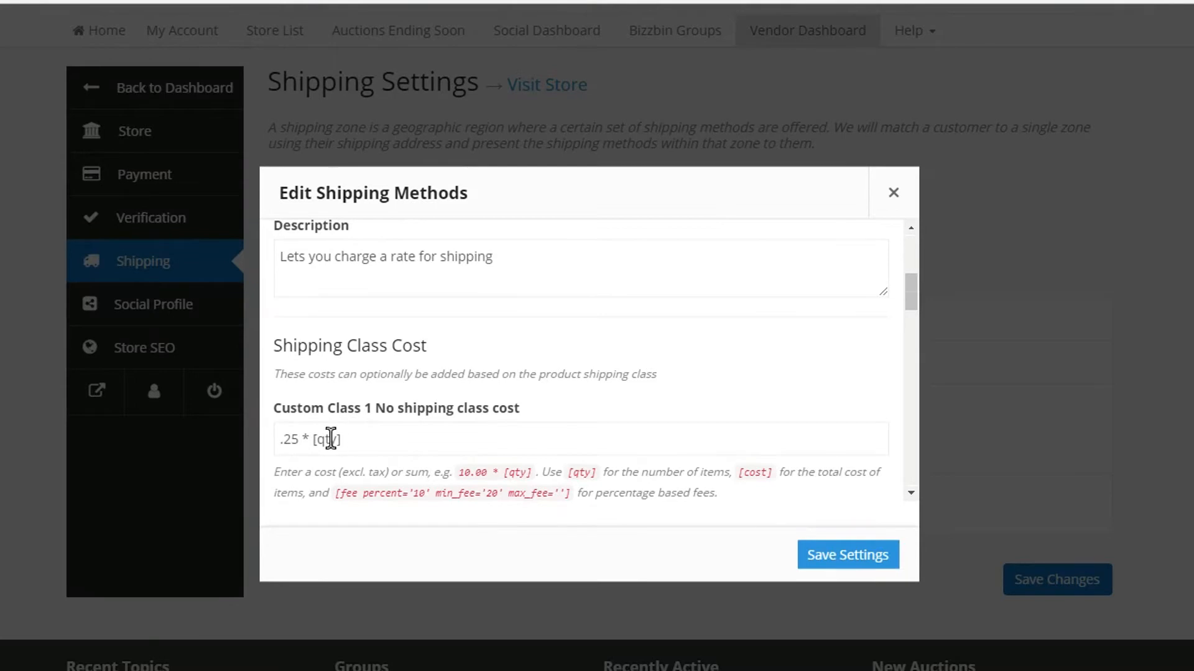
scroll(314, 436, "down", 2)
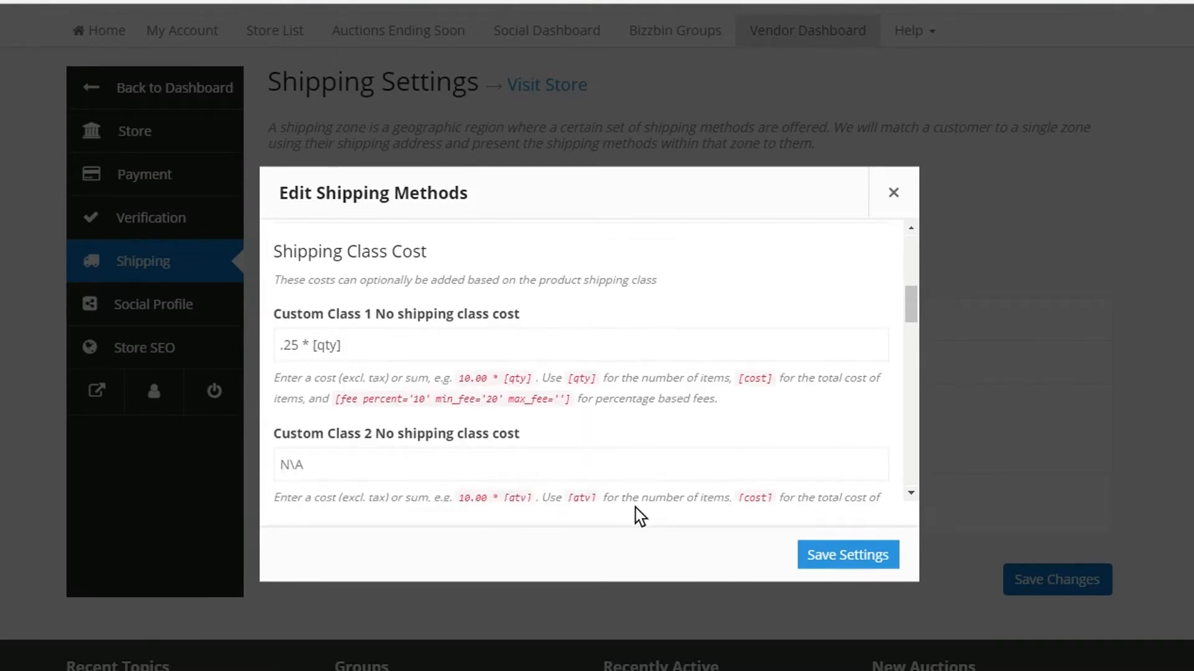
left_click(832, 561)
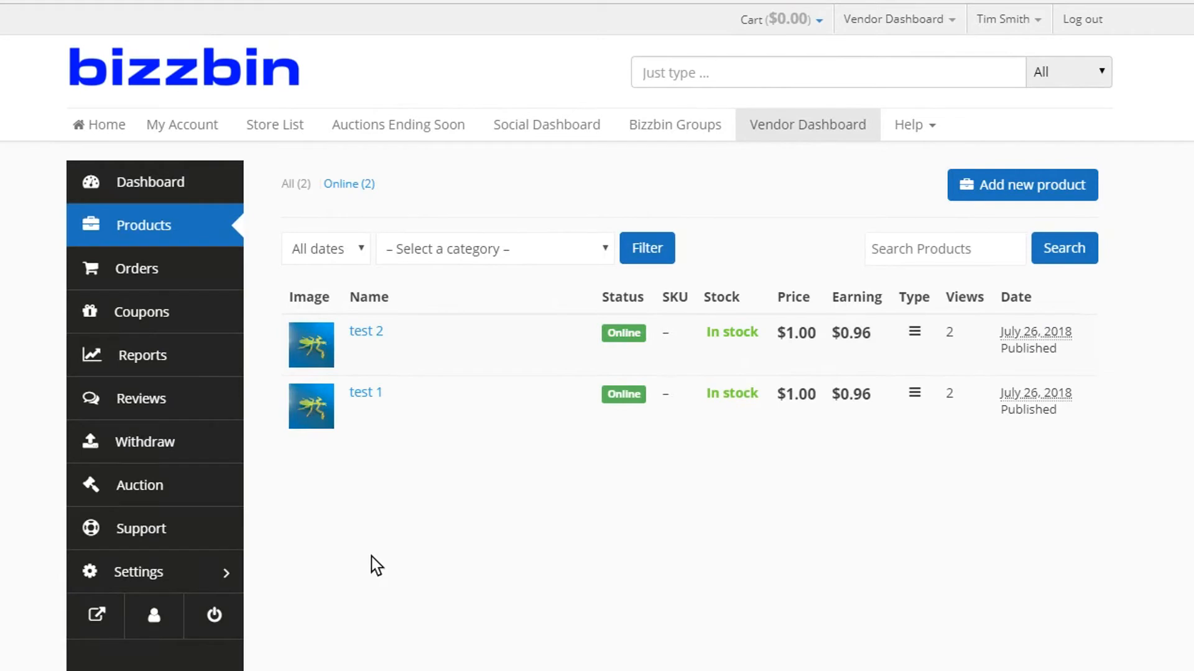
- Open the product test 2 for editing and check the shipping class in its shipping and tax settings
left_click(360, 349)
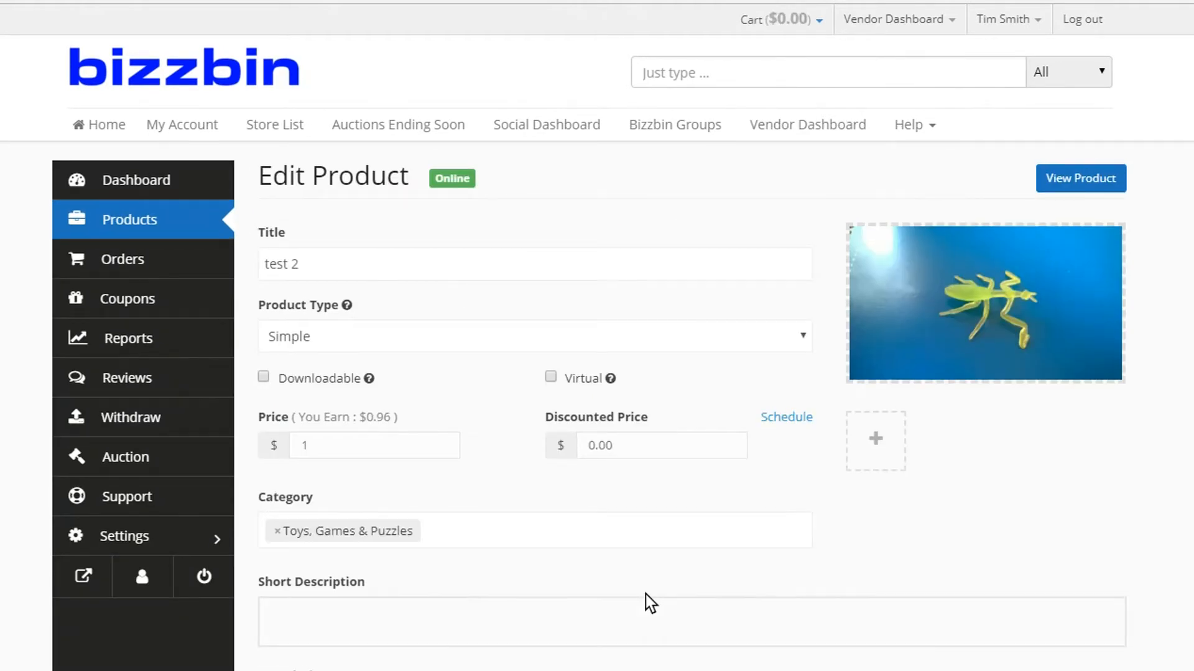
scroll(1024, 522, "down", 5)
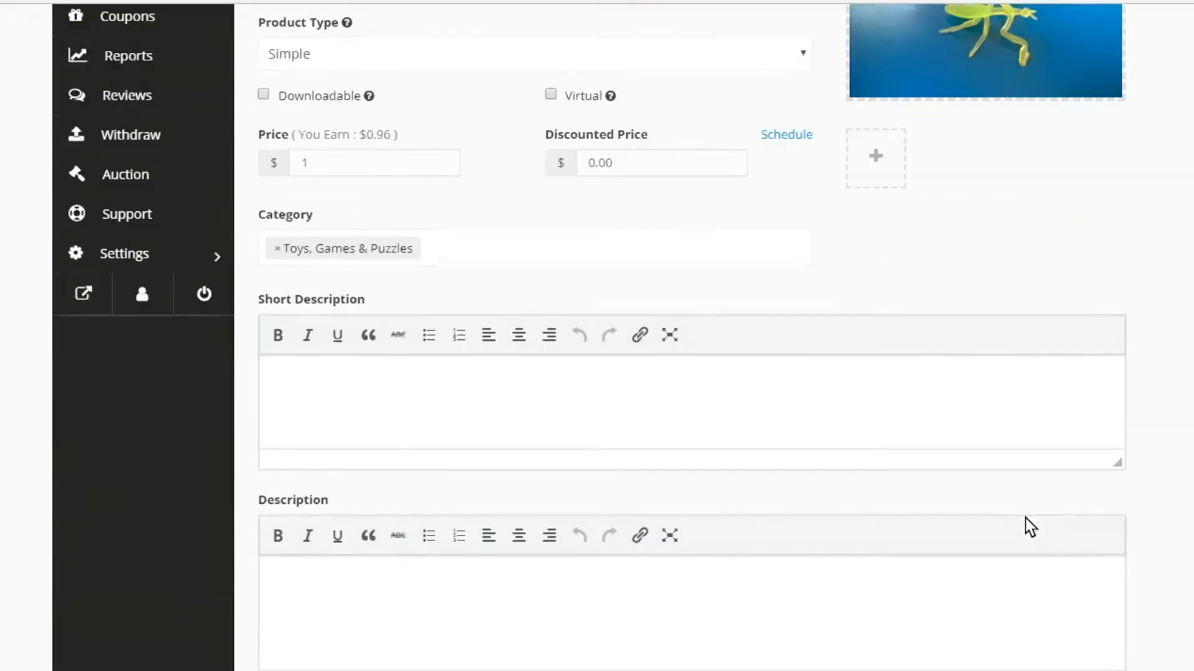
scroll(896, 522, "down", 10)
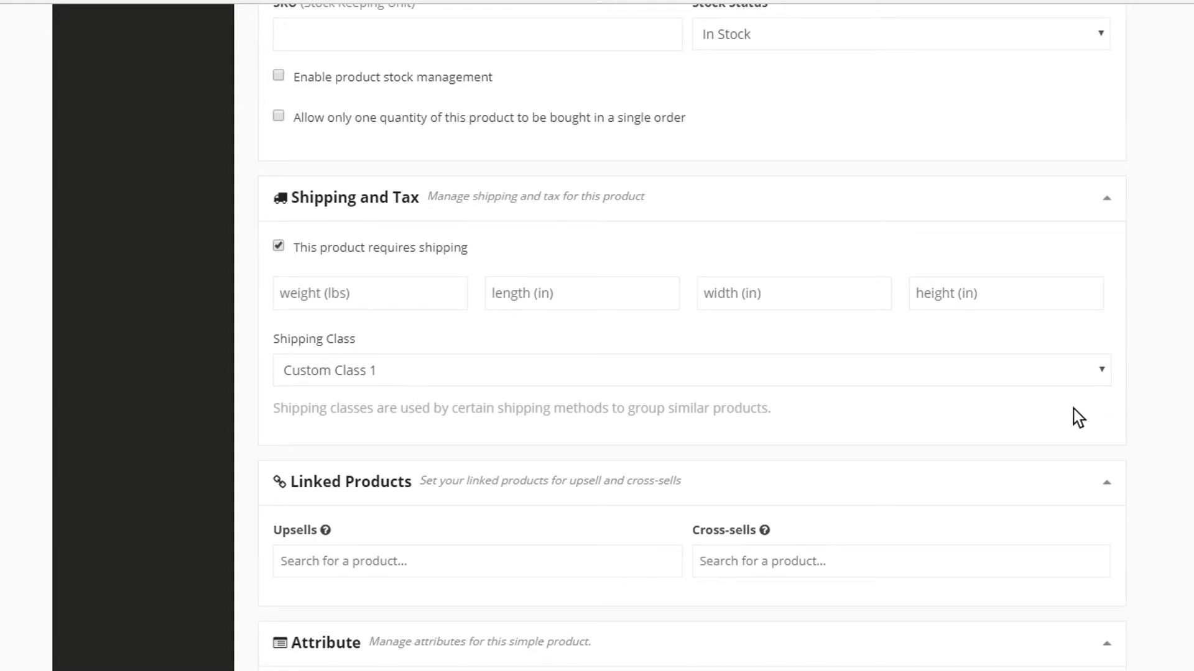
scroll(1184, 440, "up", 3)
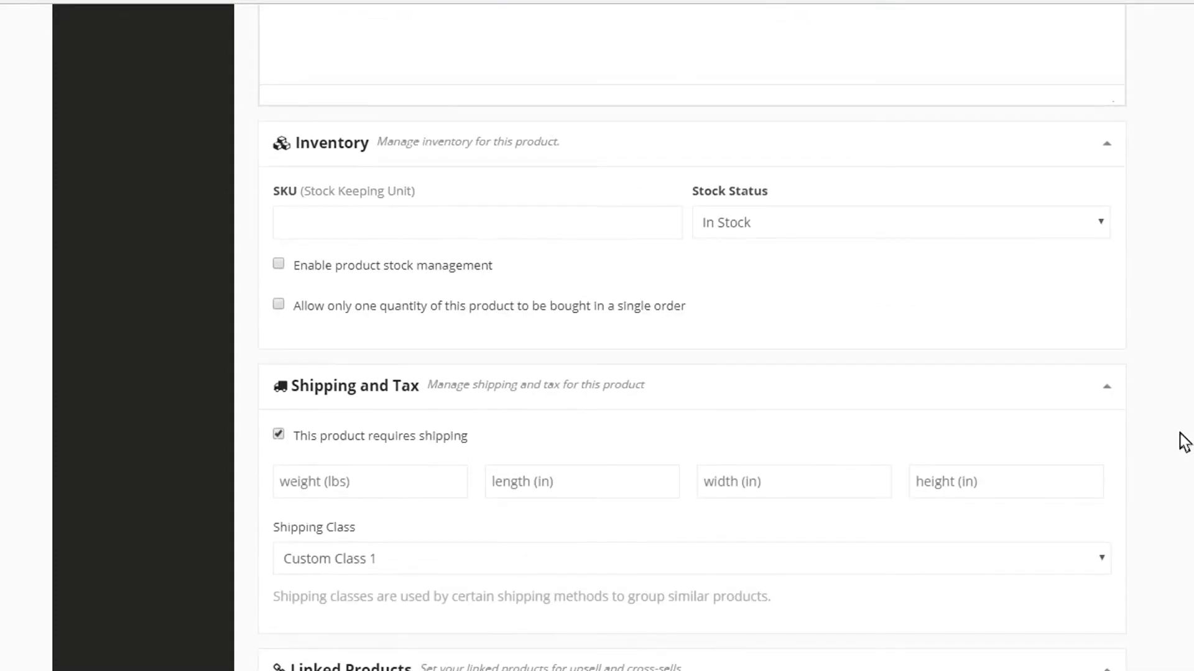
scroll(485, 514, "down", 2)
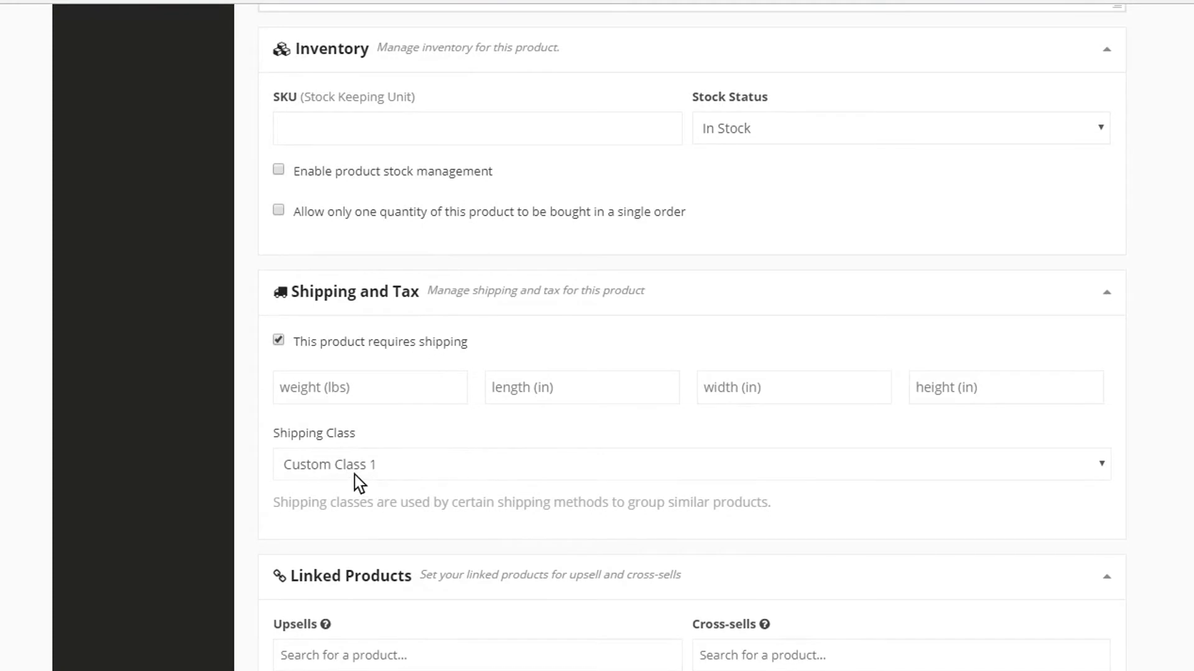
scroll(366, 466, "down", 2)
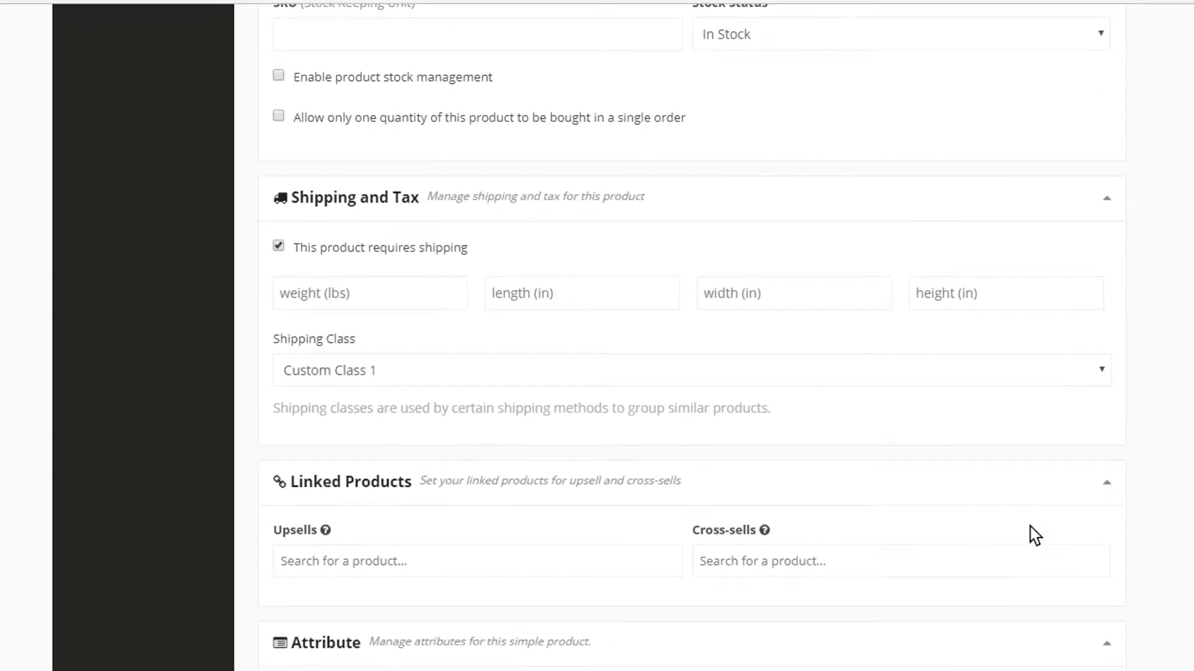
scroll(1146, 530, "down", 15)
left_click(1065, 254)
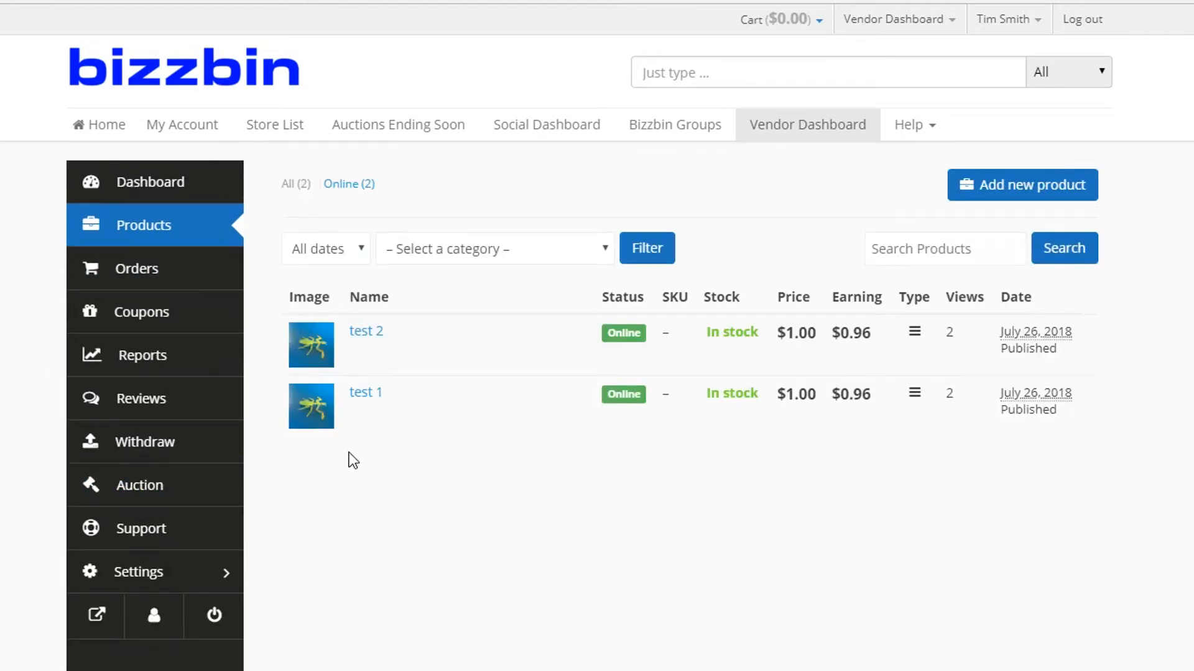
- Open the product test 1 for editing and check its shipping class selection
mouse_move(348, 426)
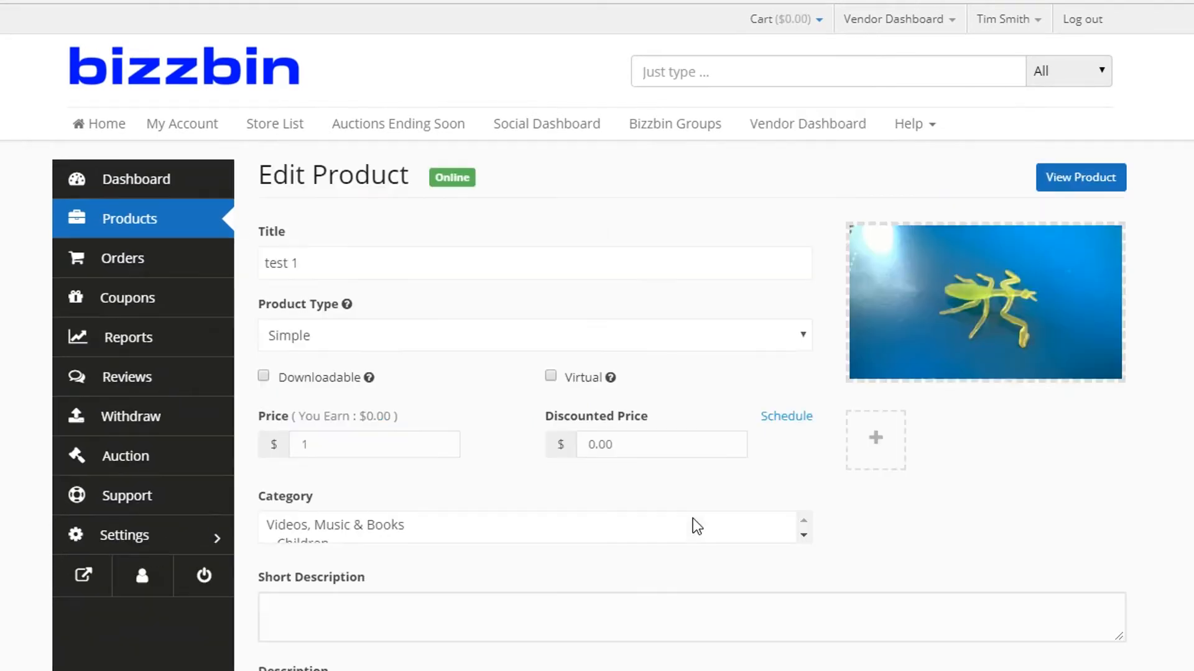
scroll(1055, 511, "down", 10)
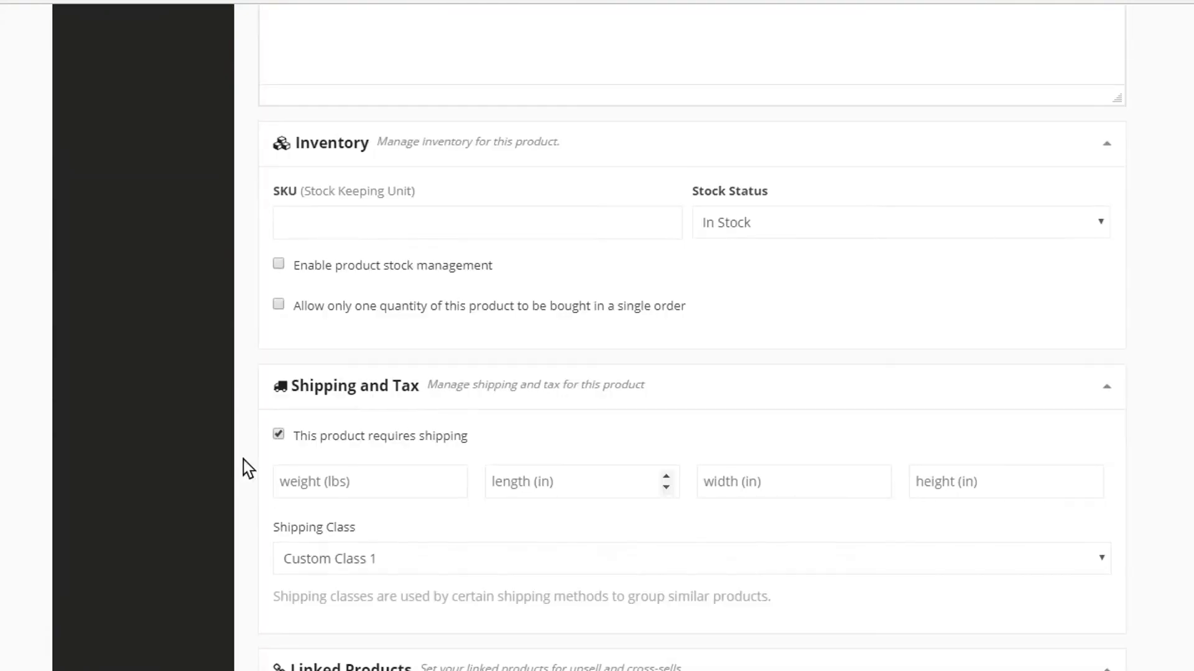
left_click(389, 376)
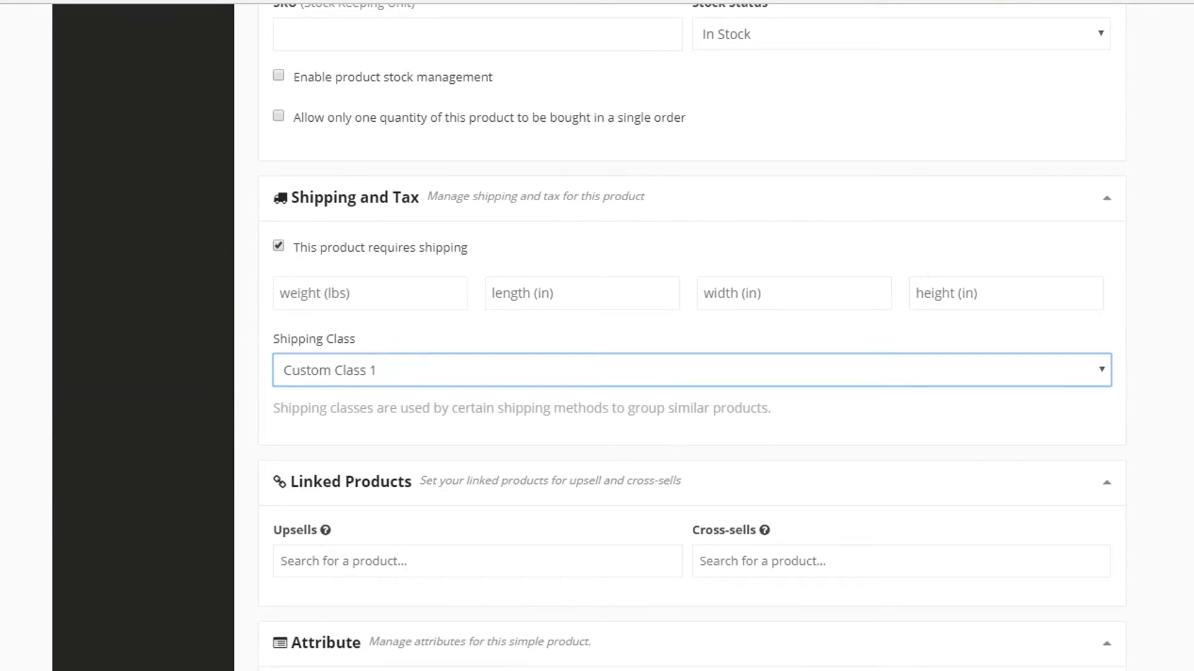
- Save the product test 1 with Custom Class 1 as its shipping class
scroll(951, 381, "down", 5)
scroll(1167, 494, "down", 10)
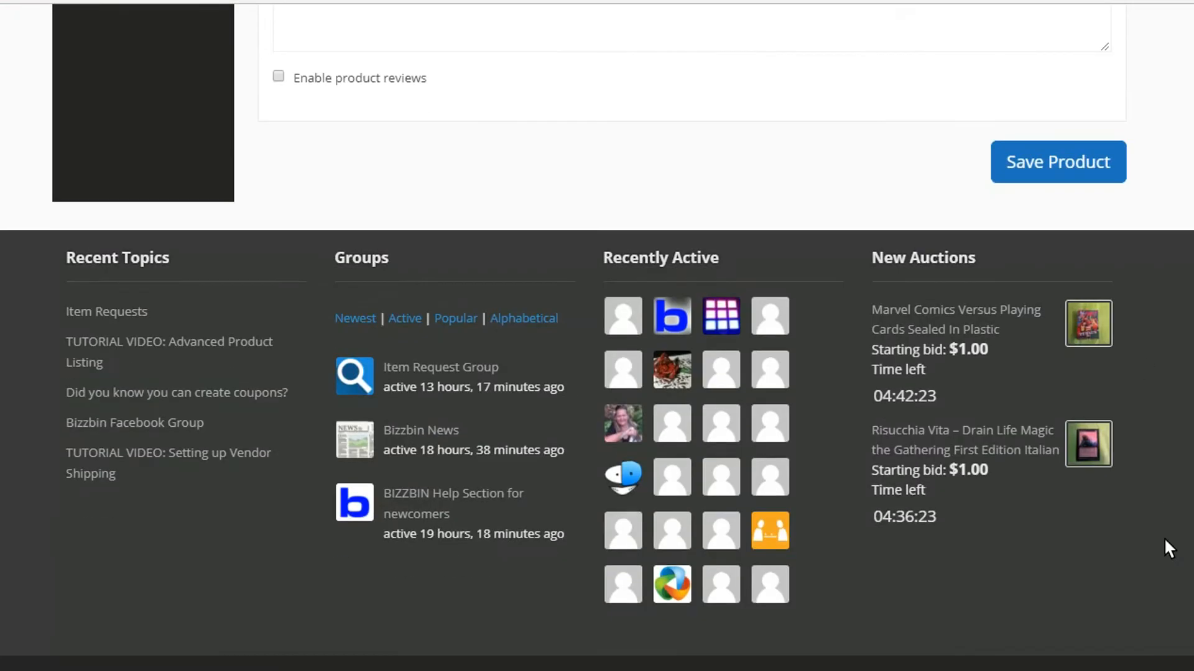
left_click(1050, 163)
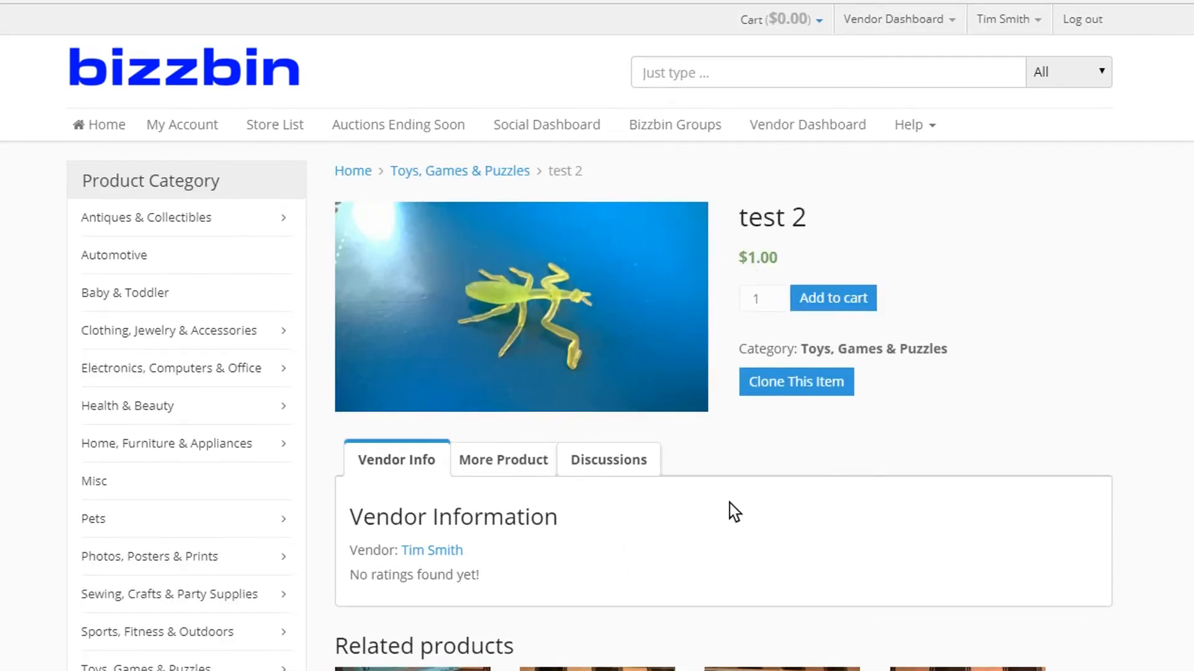
- Add one test 2 to the cart and check the flat rate shipping in the cart totals
left_click(844, 303)
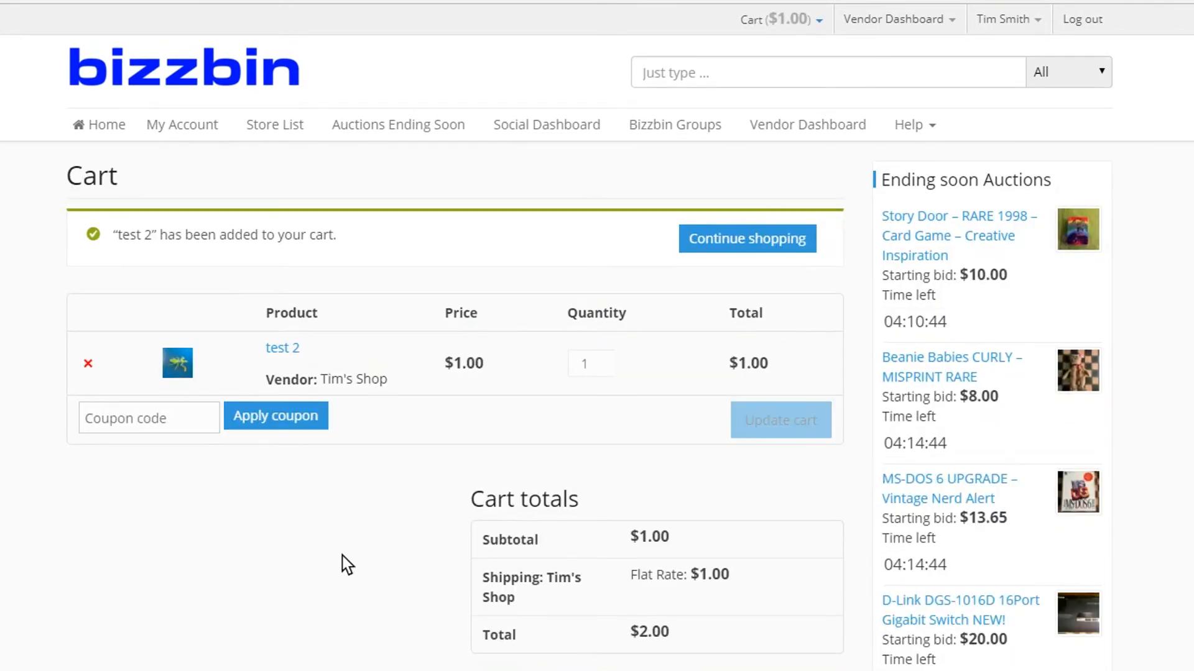
scroll(340, 556, "down", 2)
scroll(341, 556, "down", 1)
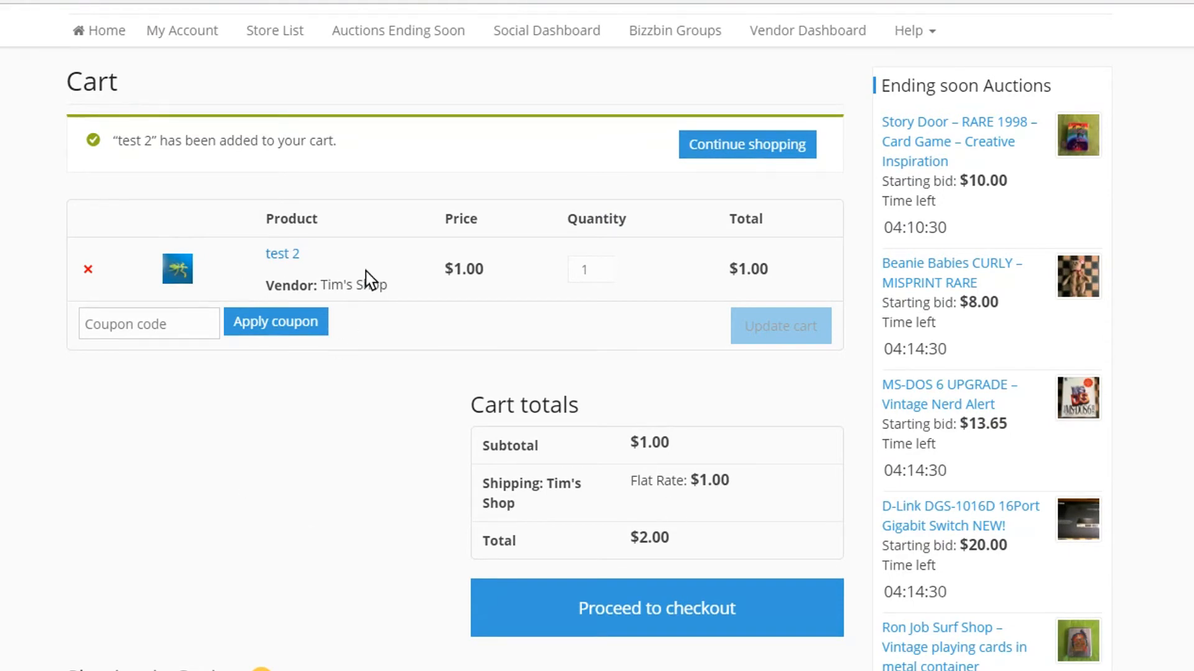
- Set the quantity of test 2 to 4 and update the cart to recalculate shipping
left_click(597, 266)
left_click(597, 267)
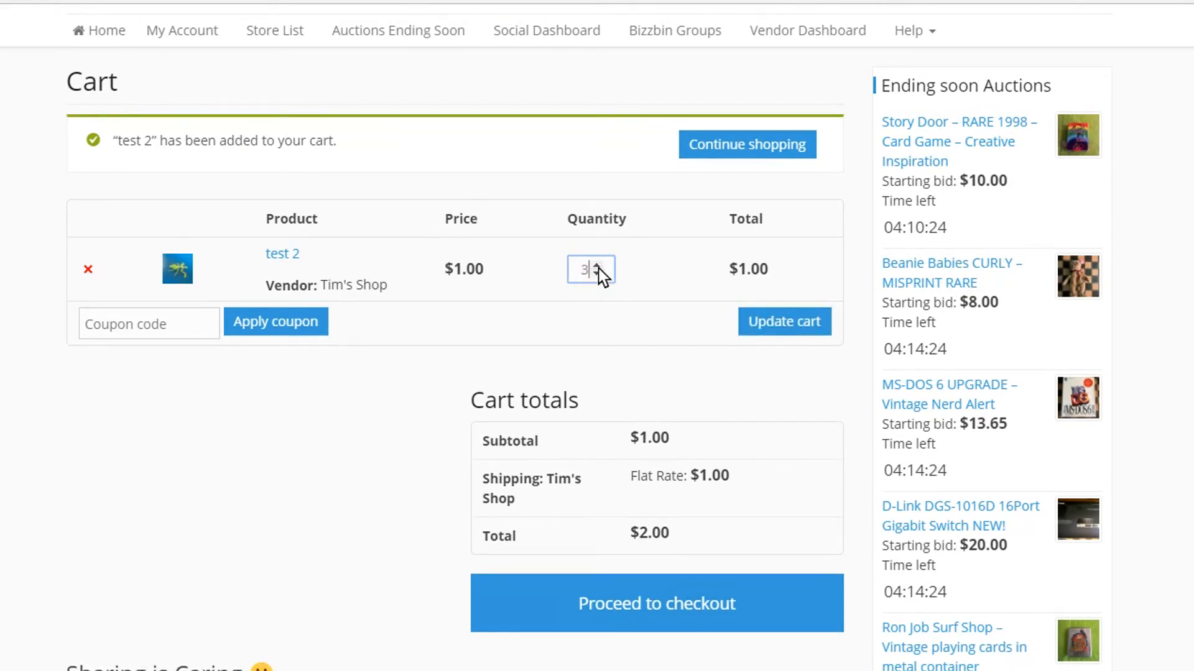
left_click(598, 268)
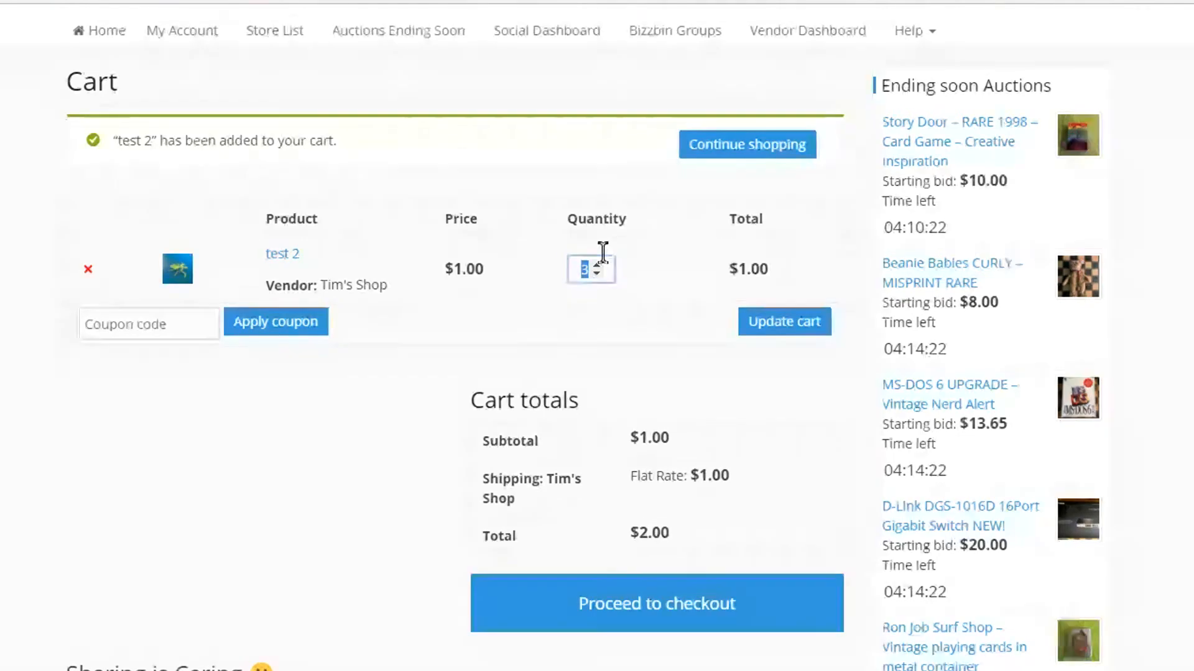
left_click(595, 267)
left_click(795, 322)
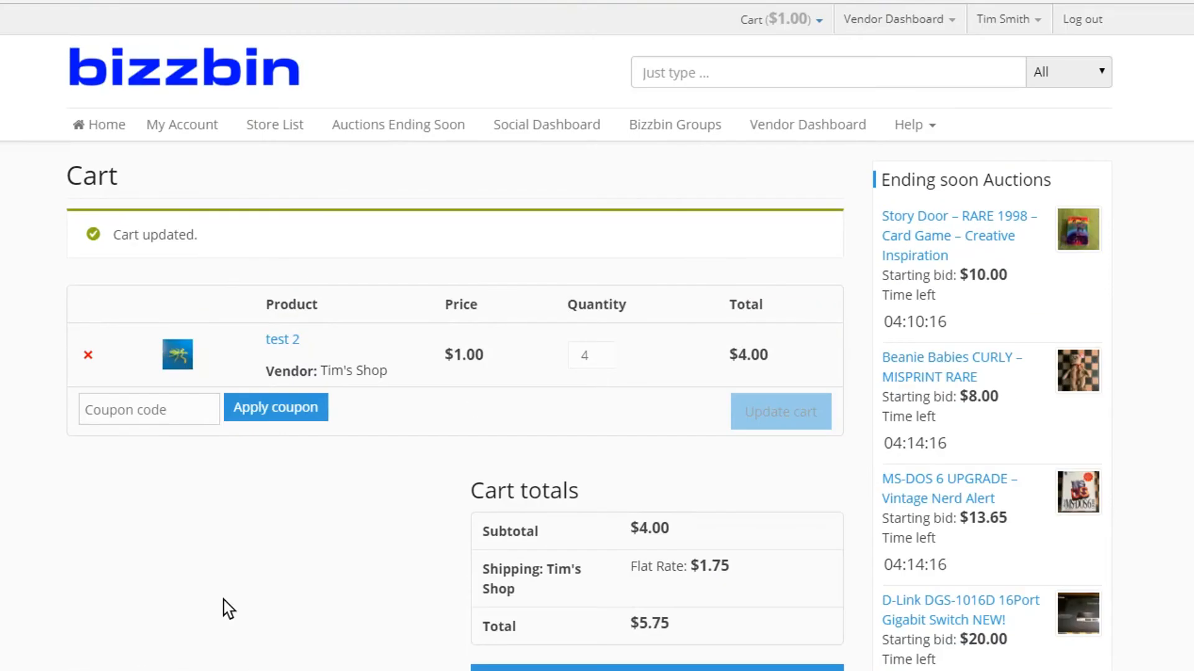
- Recalculate the cart with a quantity of 2 for test 2, and again with a quantity of 3
scroll(555, 501, "down", 2)
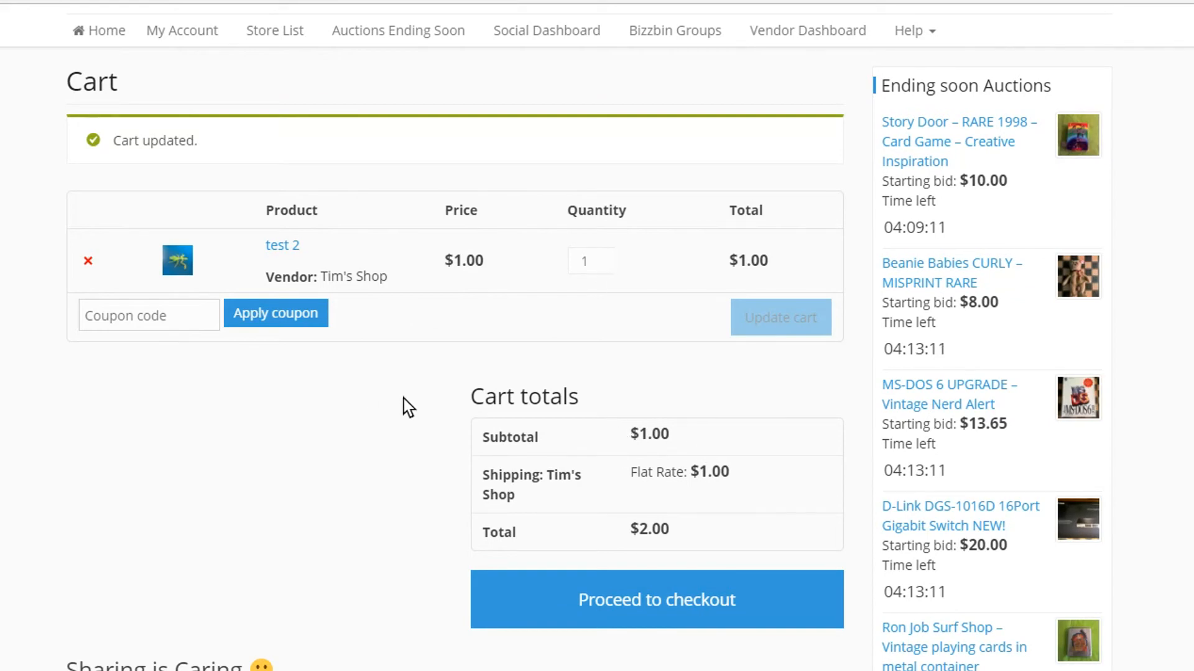
left_click(597, 257)
left_click(778, 313)
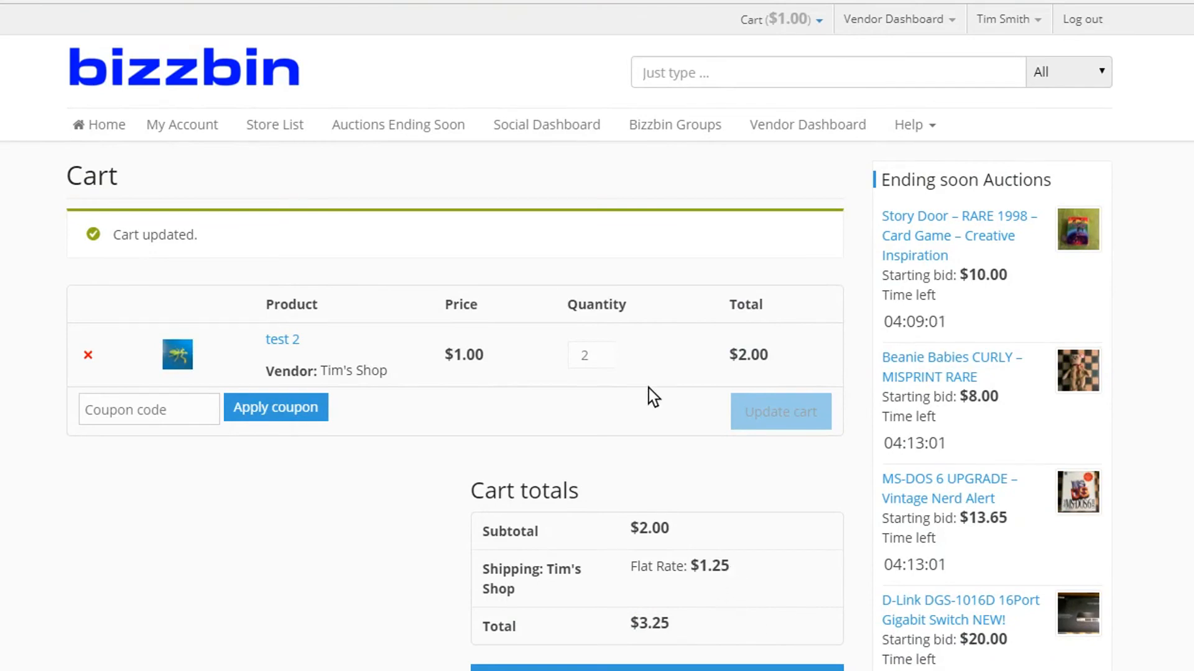
left_click(605, 352)
left_click(763, 408)
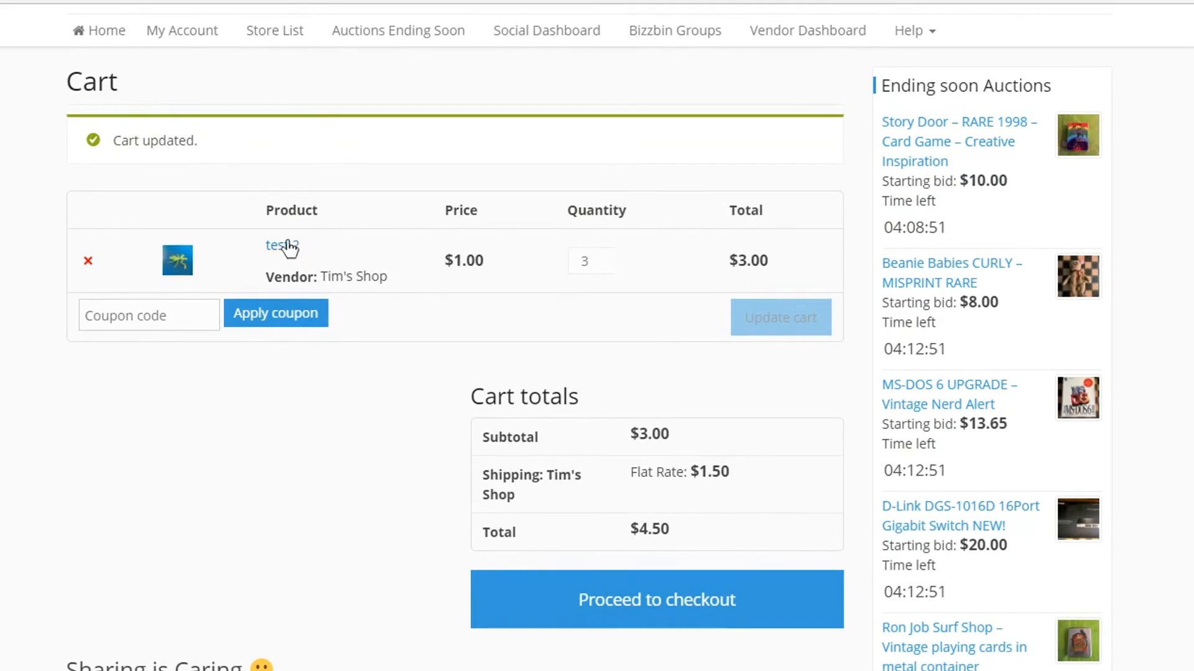
- Open the product page of test 1 through the vendor dashboard and add one unit to the cart
scroll(345, 464, "up", 2)
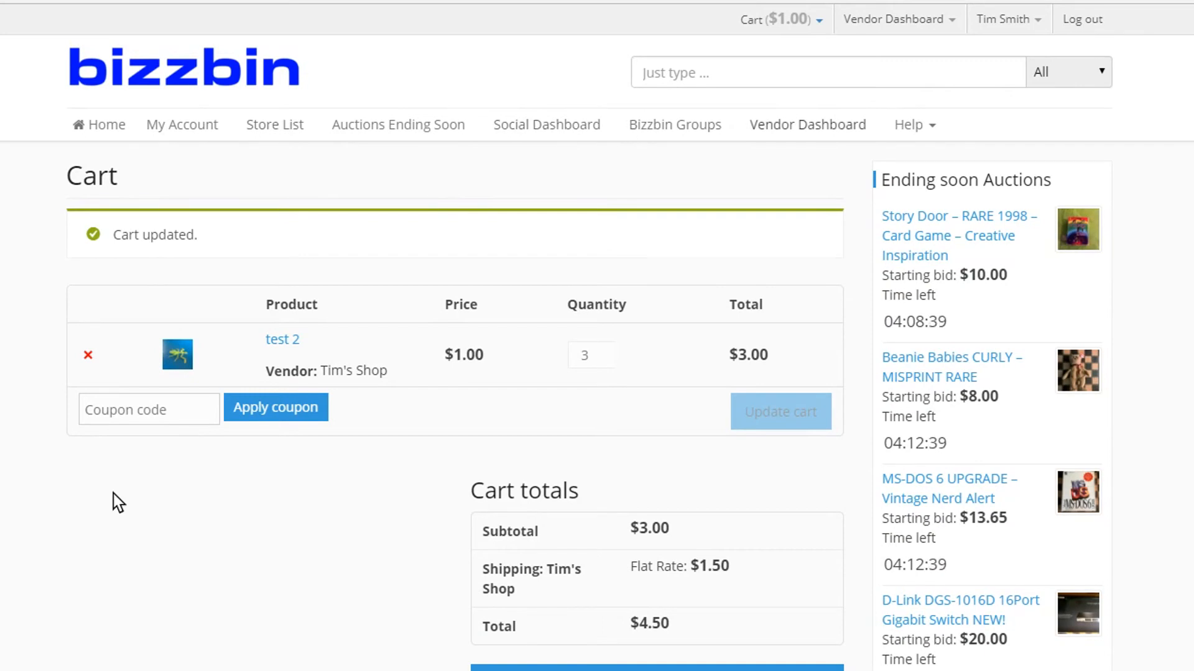
left_click(795, 128)
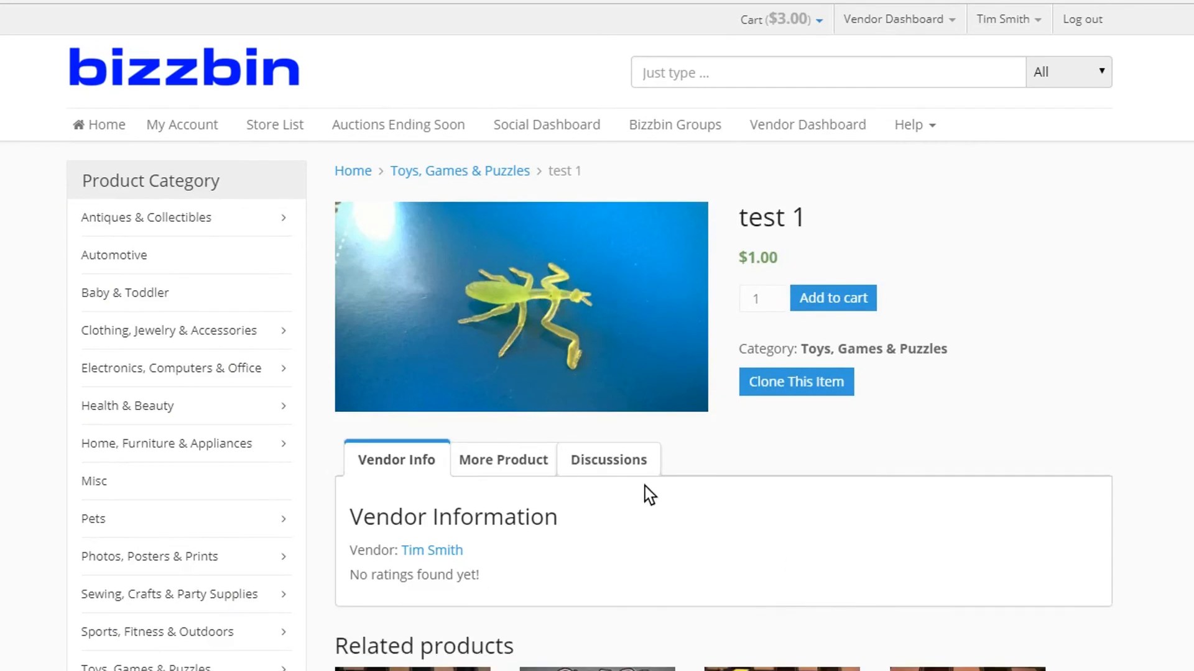
left_click(834, 297)
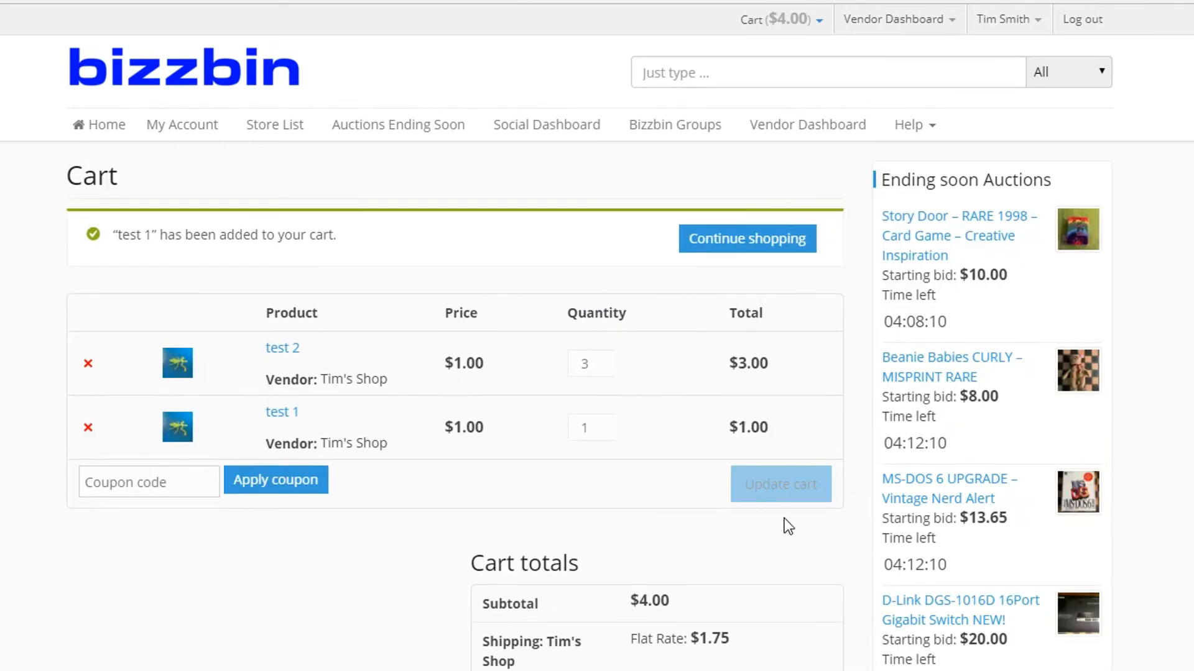
- Reduce the quantity of test 2 to 1, update the cart and check the combined shipping for both products
left_click(597, 367)
left_click(596, 367)
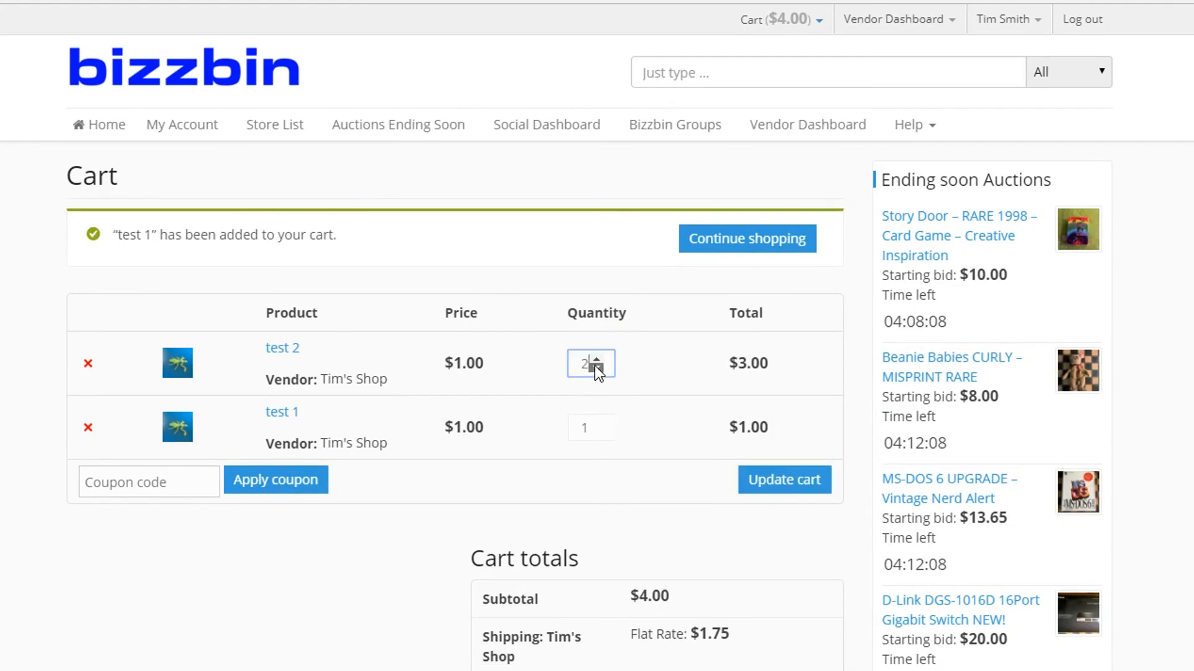
left_click(798, 484)
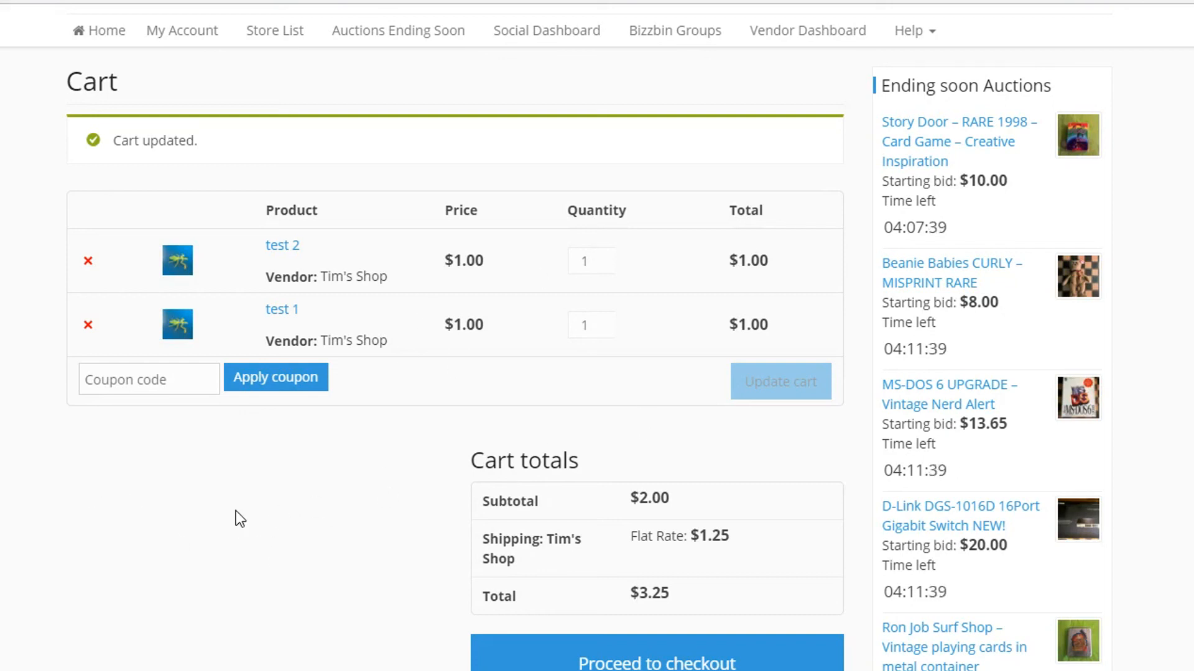
scroll(725, 409, "down", 2)
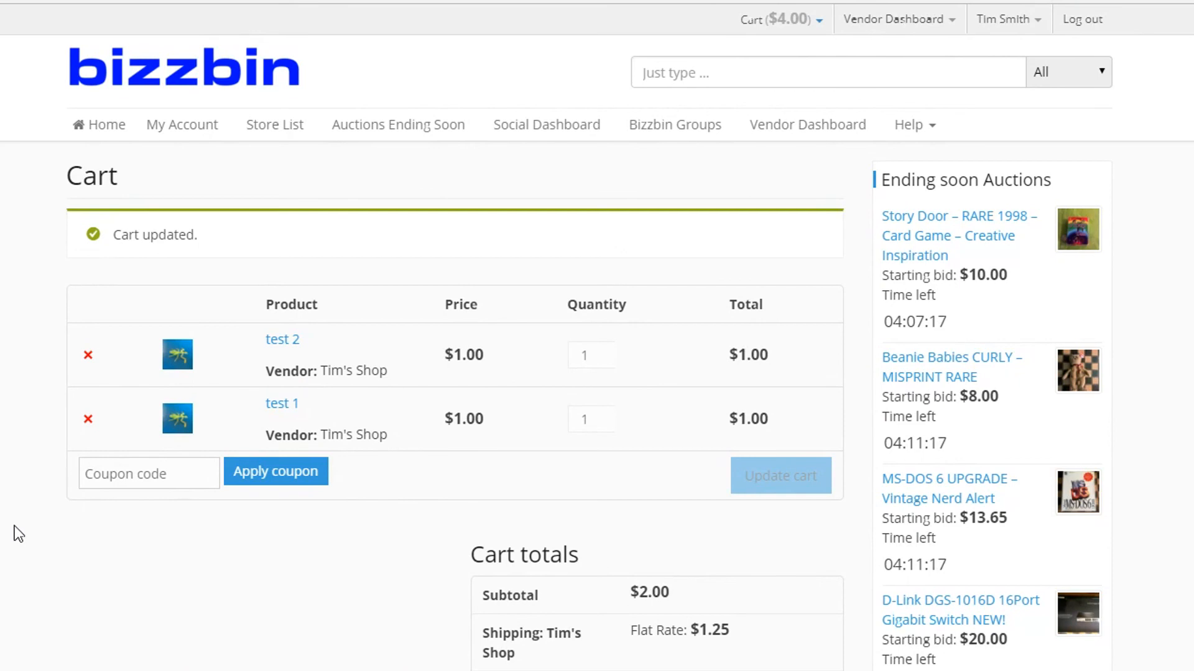
scroll(192, 567, "down", 2)
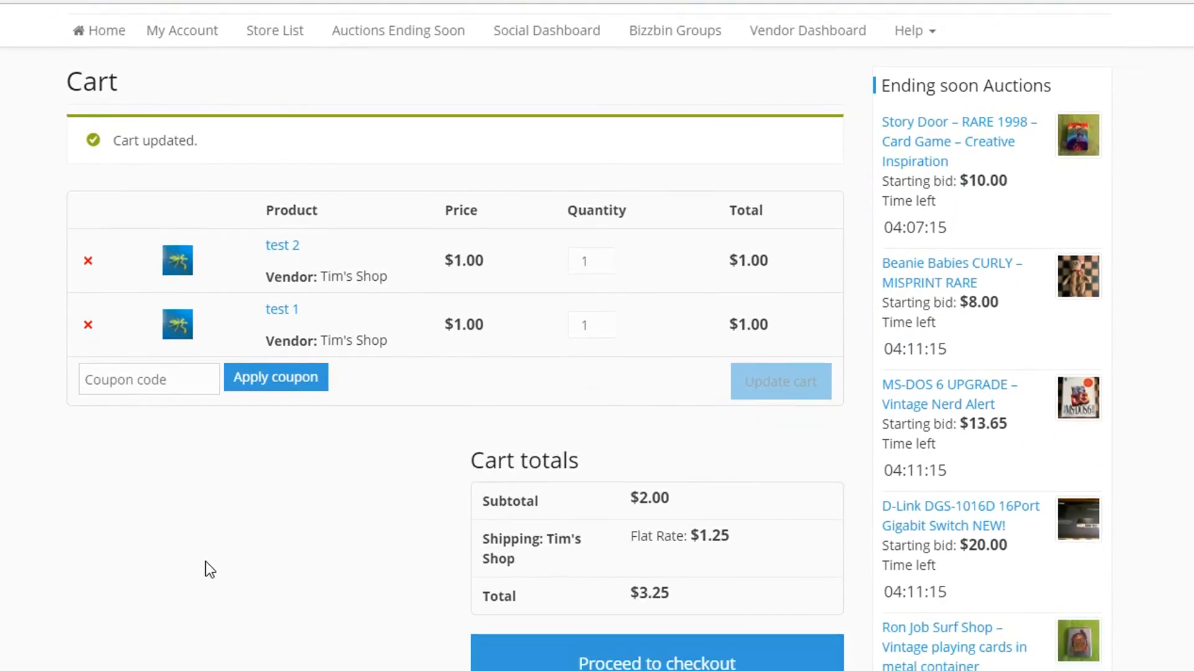
scroll(205, 561, "down", 3)
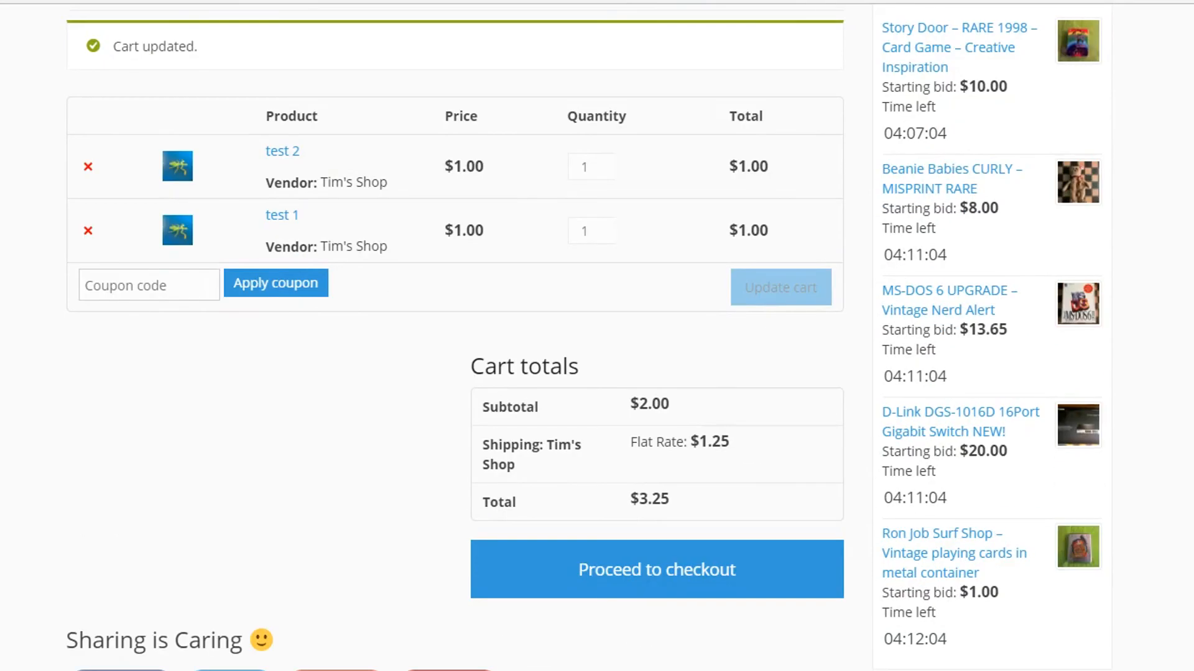
- Open the list of the site's help pages
scroll(597, 335, "up", 3)
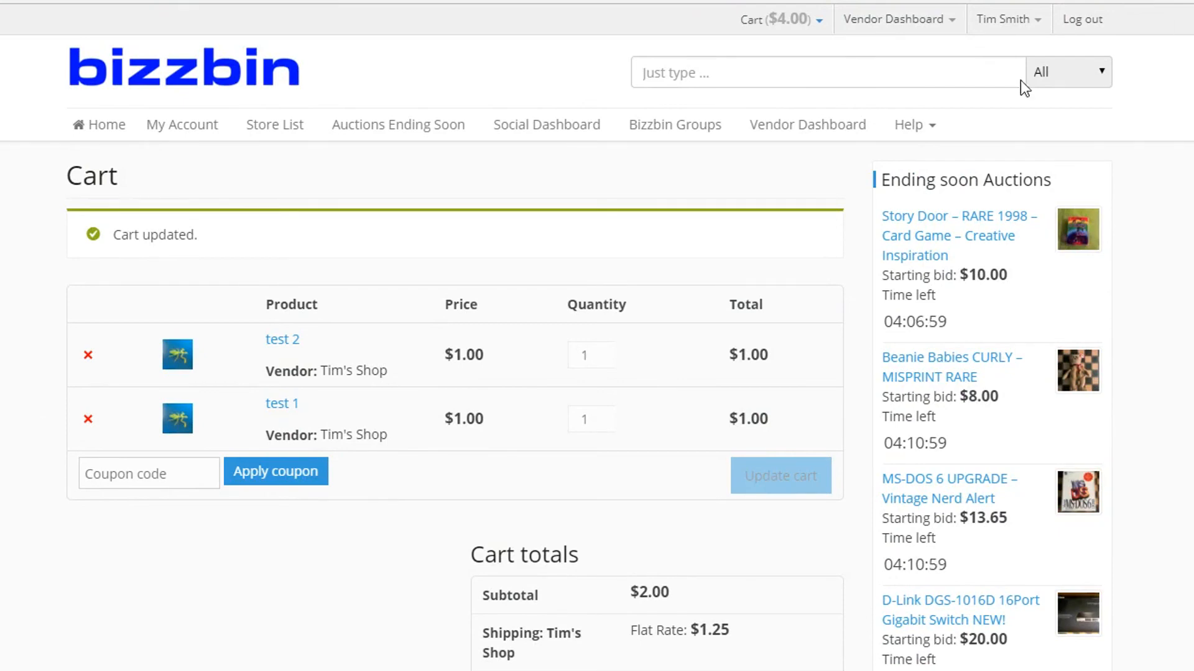
left_click(918, 129)
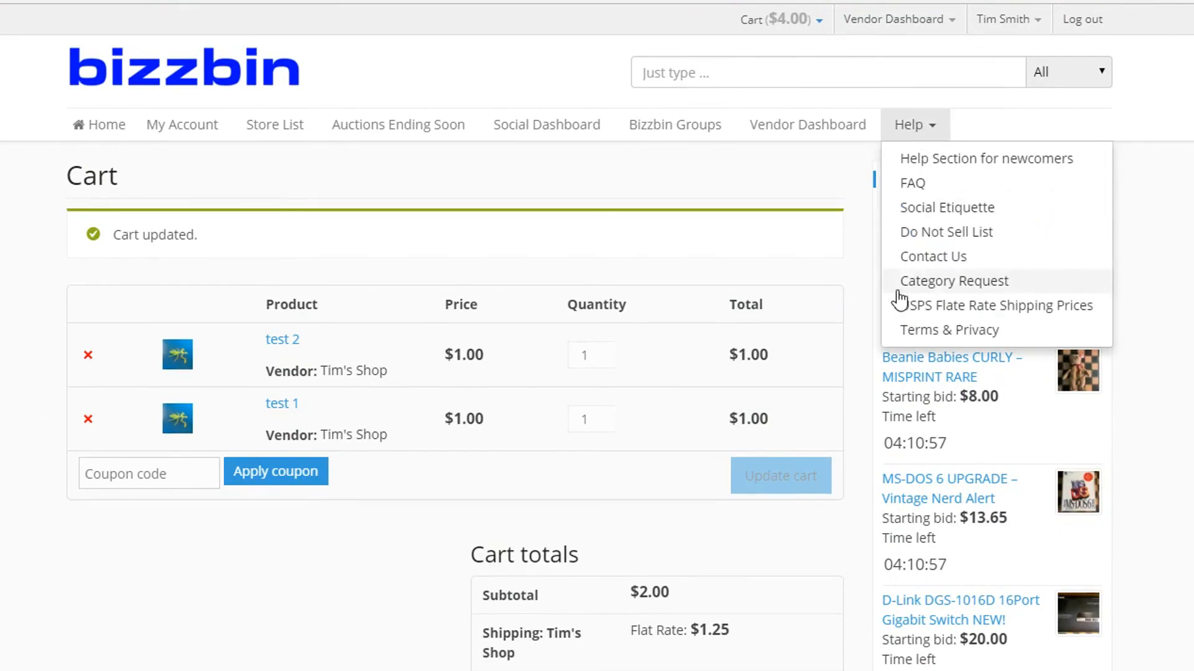